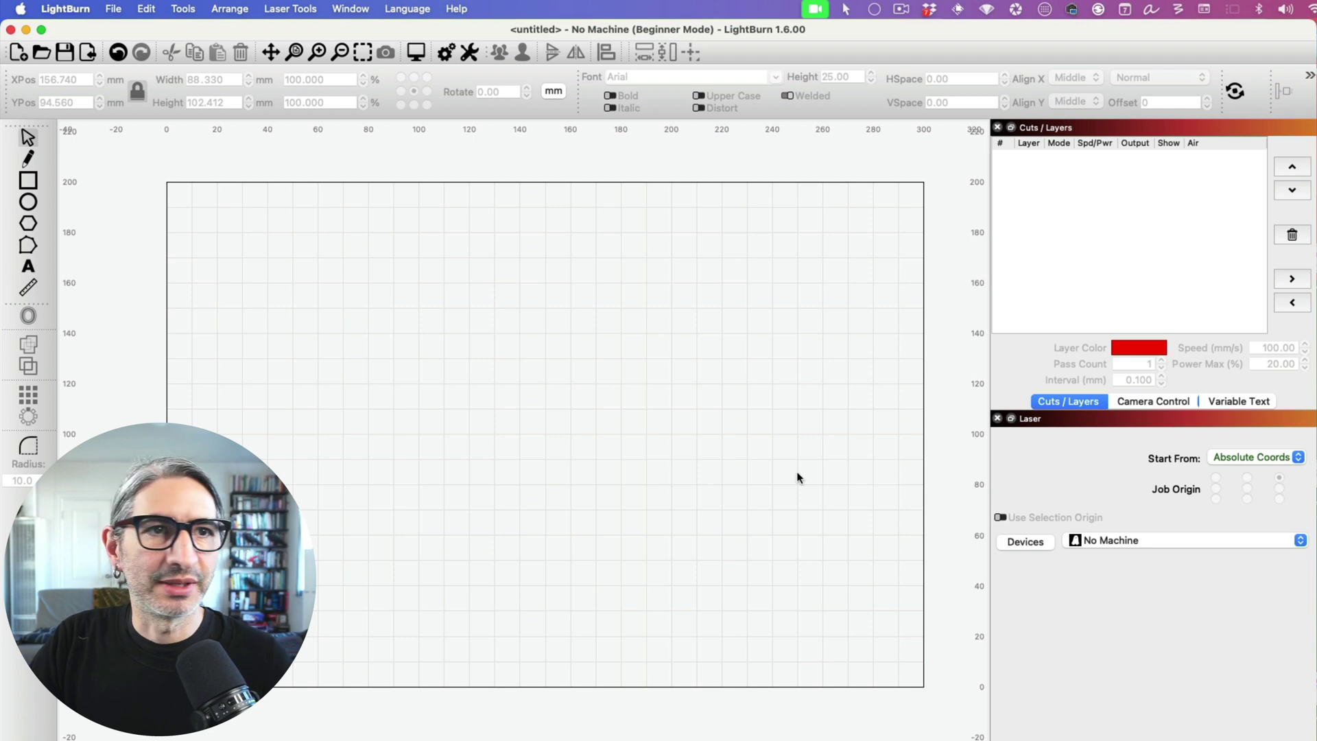
# Step: Import the Easter Tag SVG from the Downloads folder into the workspace
pyautogui.click(110, 10)
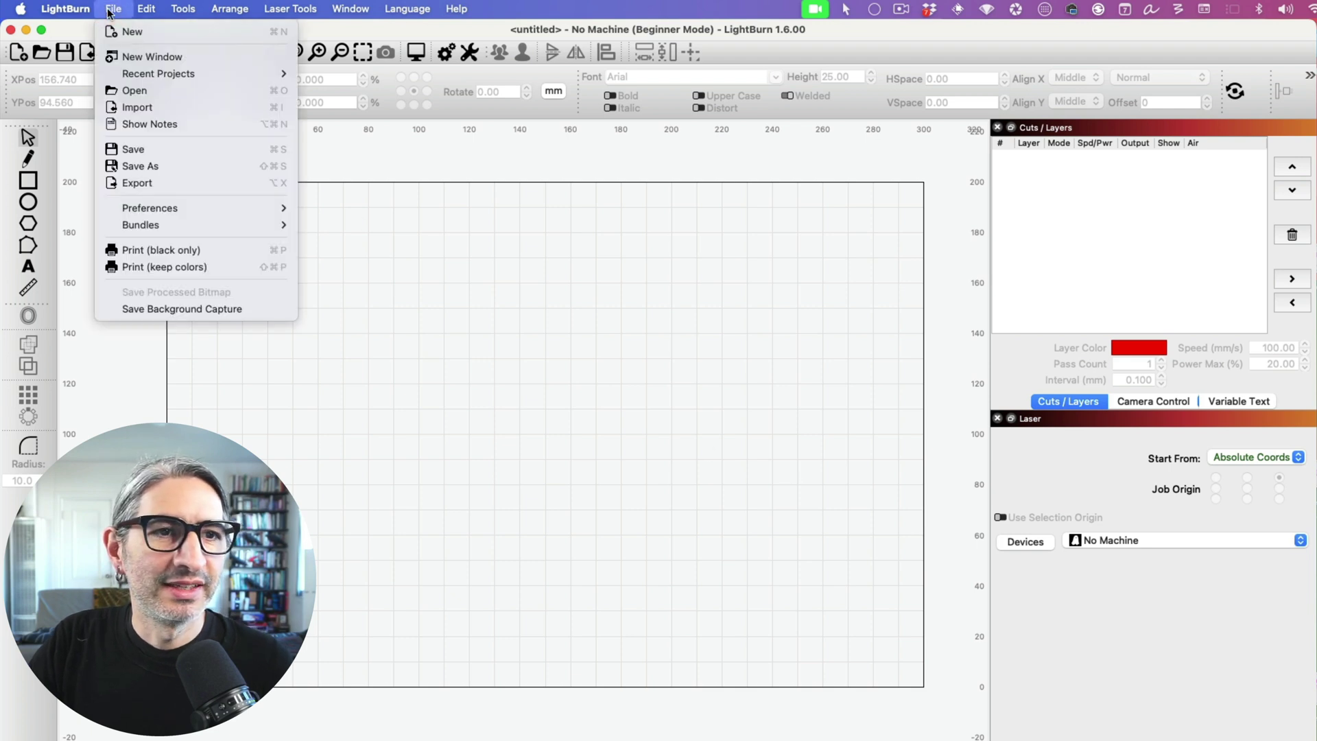
pyautogui.click(135, 107)
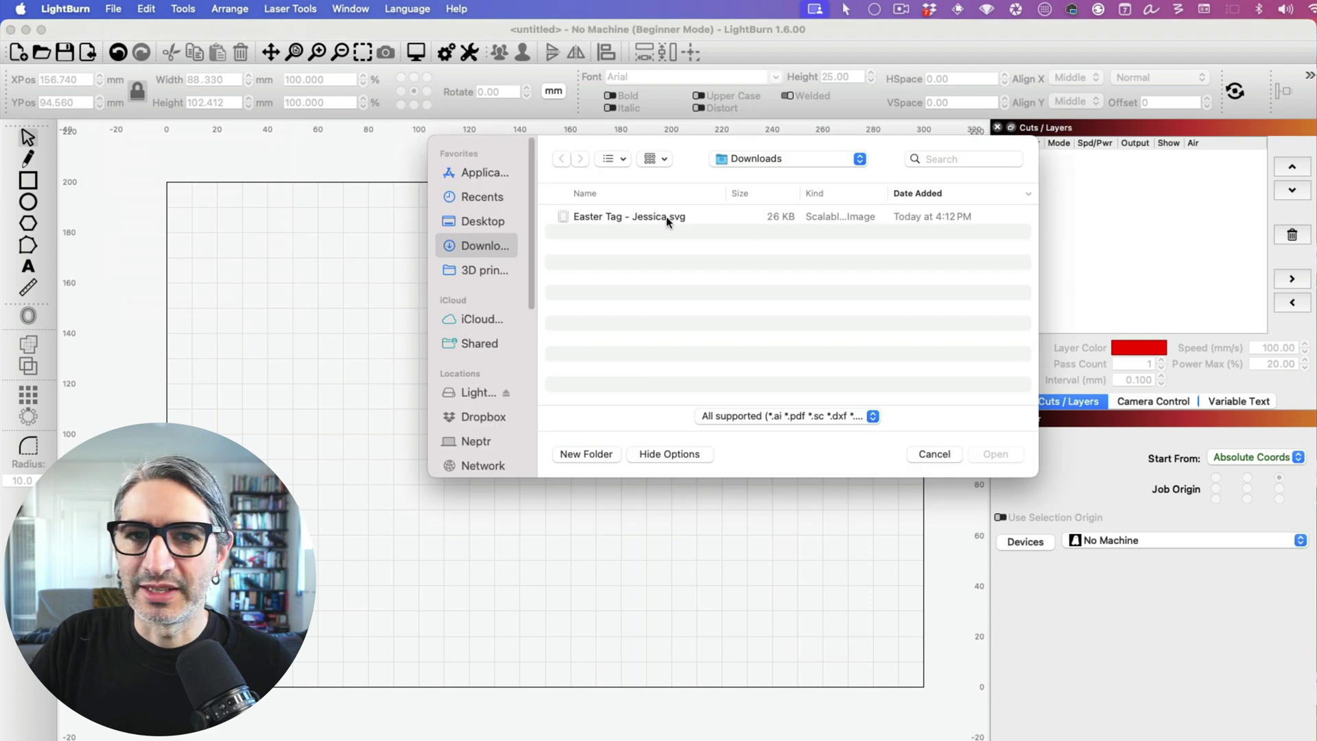
pyautogui.click(665, 216)
pyautogui.click(990, 454)
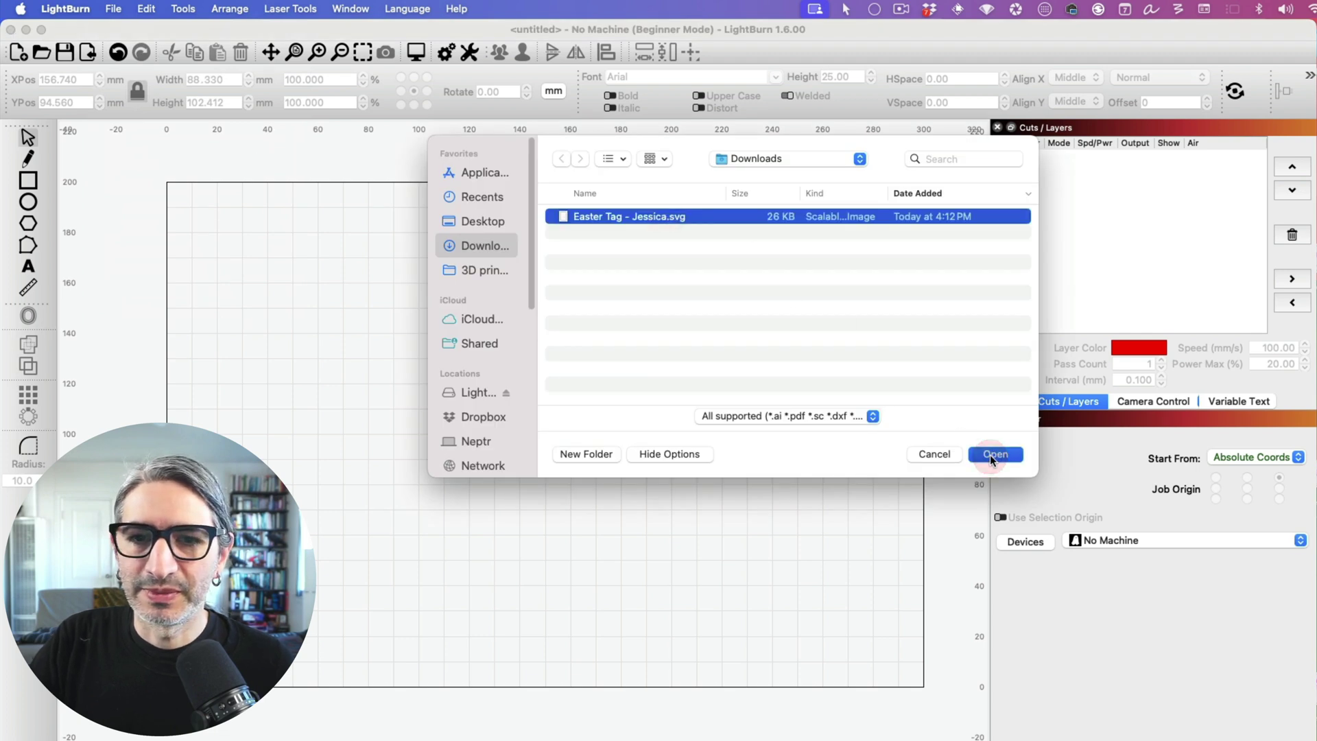
# Step: Deselect the imported bunny and zoom in on the design
pyautogui.click(699, 446)
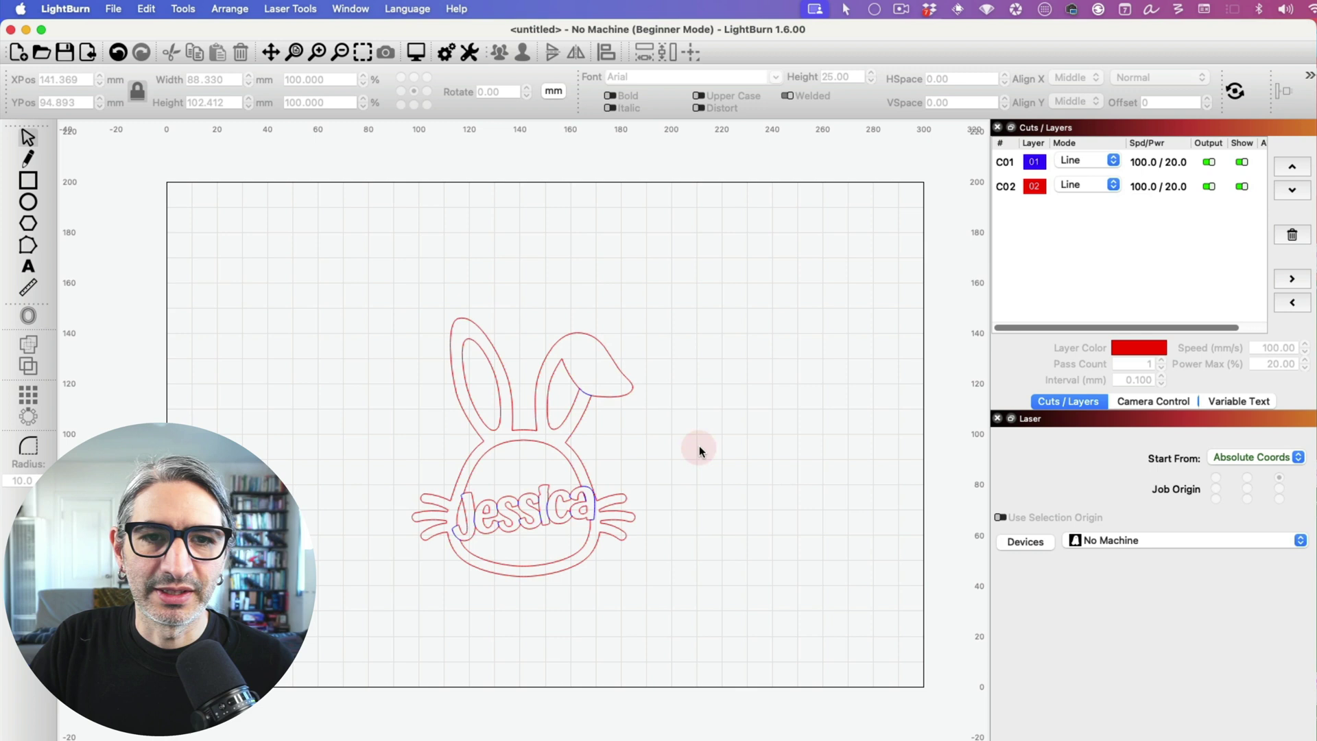
pyautogui.scroll(4, 650, 489)
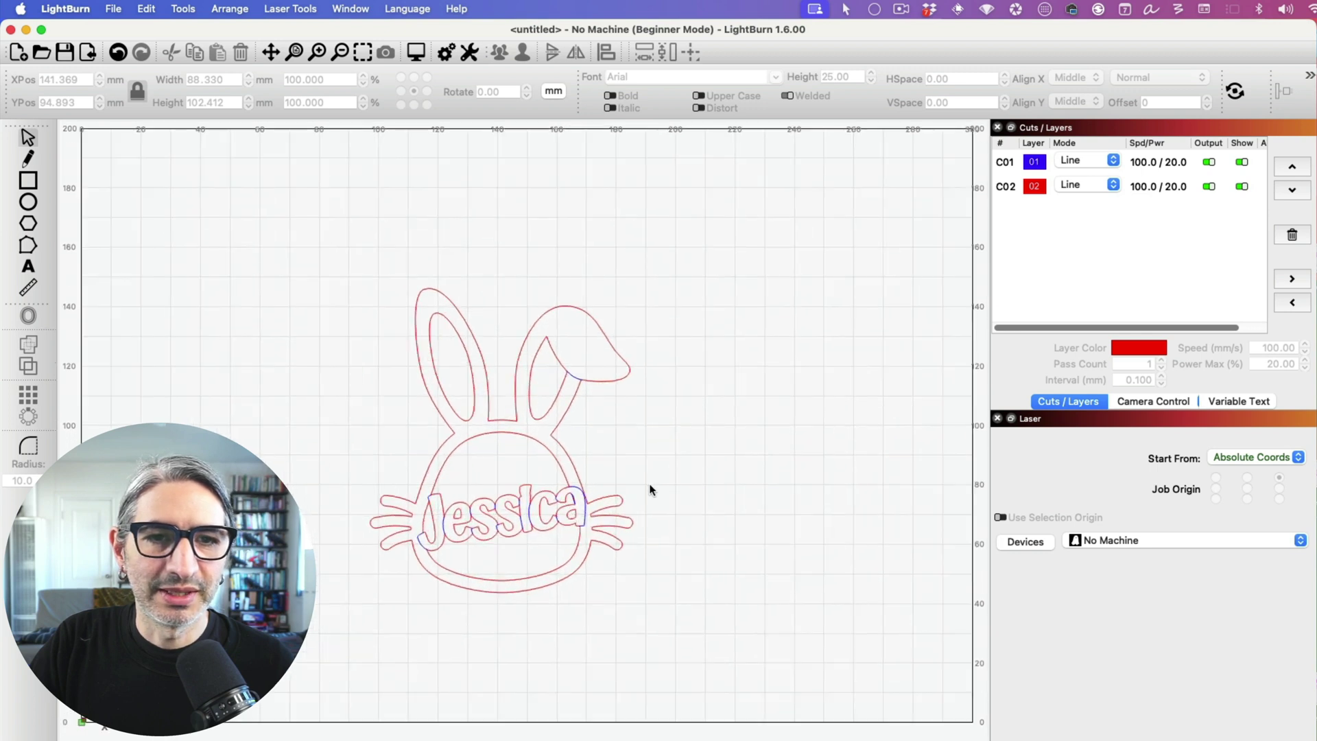
pyautogui.hscroll(-5, 642, 456)
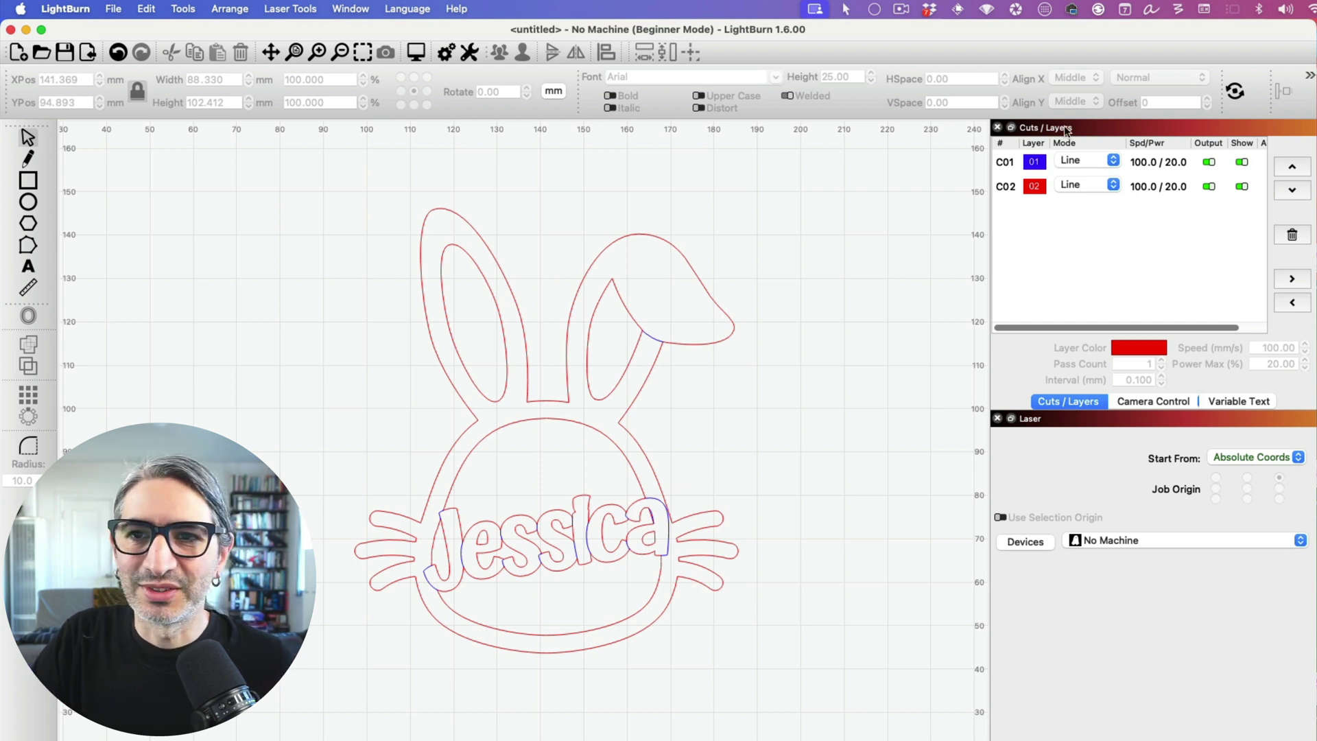
# Step: Toggle layer visibility so blue C01 is hidden and red C02 stays visible
pyautogui.click(1242, 161)
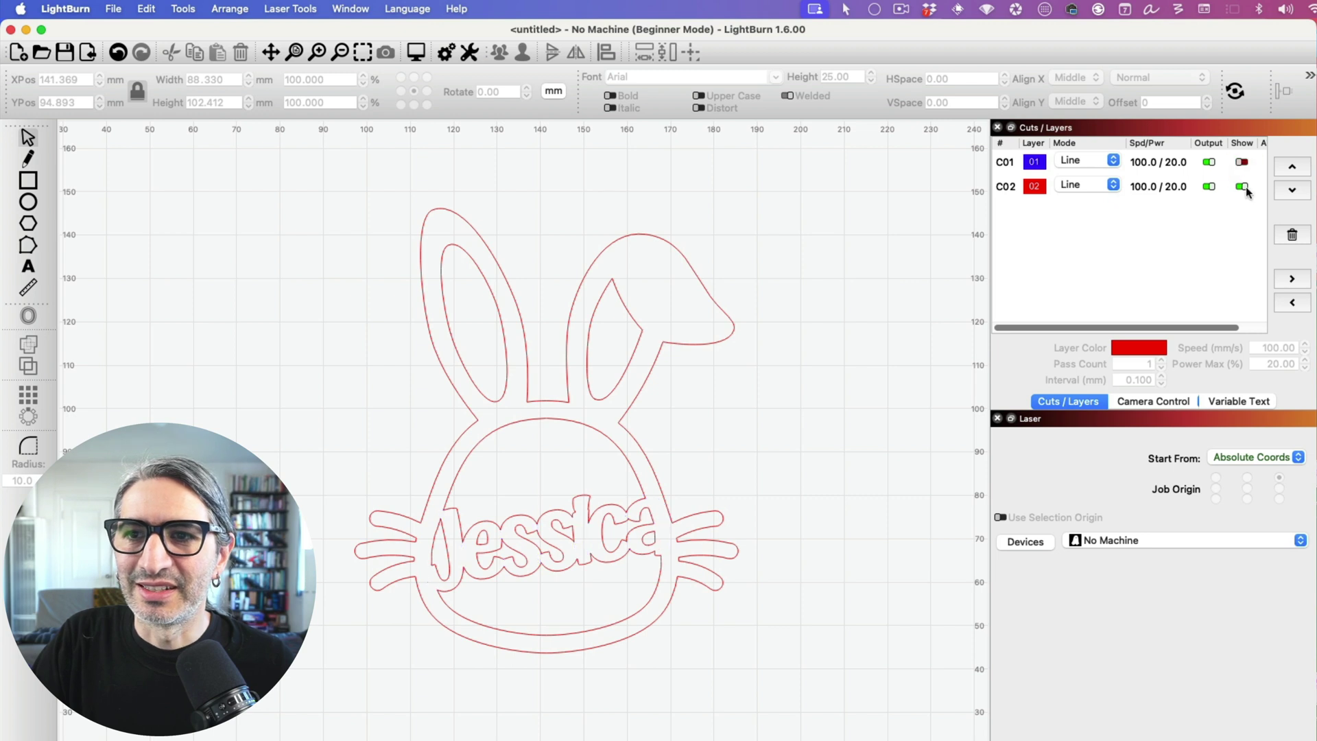
pyautogui.click(1241, 186)
pyautogui.click(1242, 162)
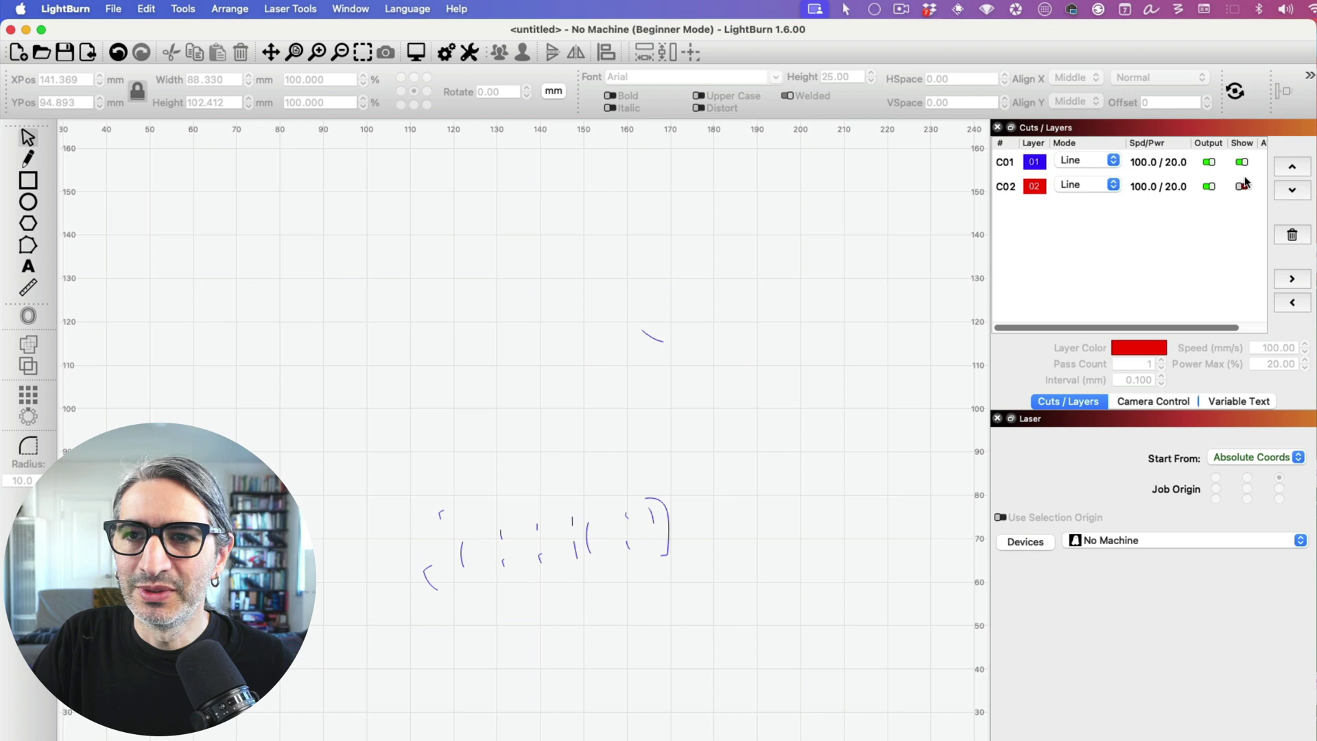
pyautogui.click(1242, 162)
pyautogui.click(1242, 187)
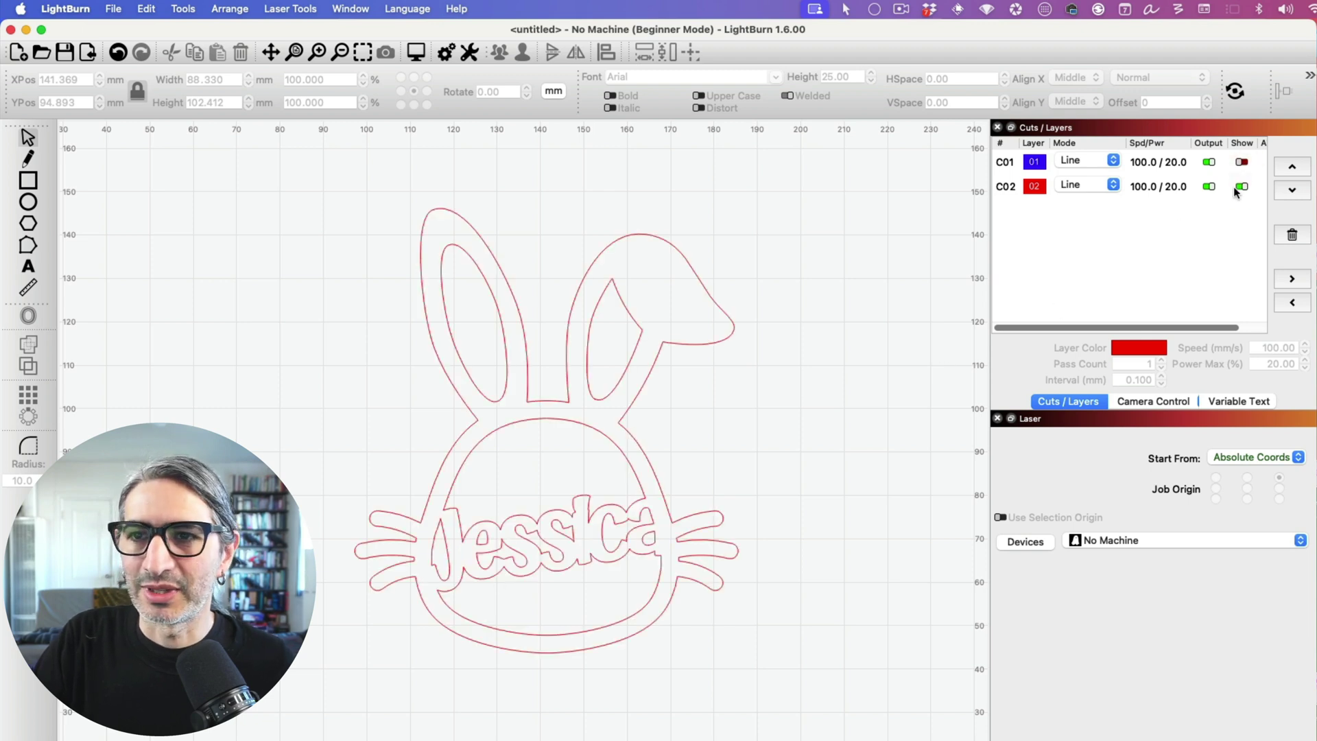
# Step: Show the blue C01 layer again and check each layer's settings
pyautogui.click(1241, 162)
pyautogui.click(1149, 162)
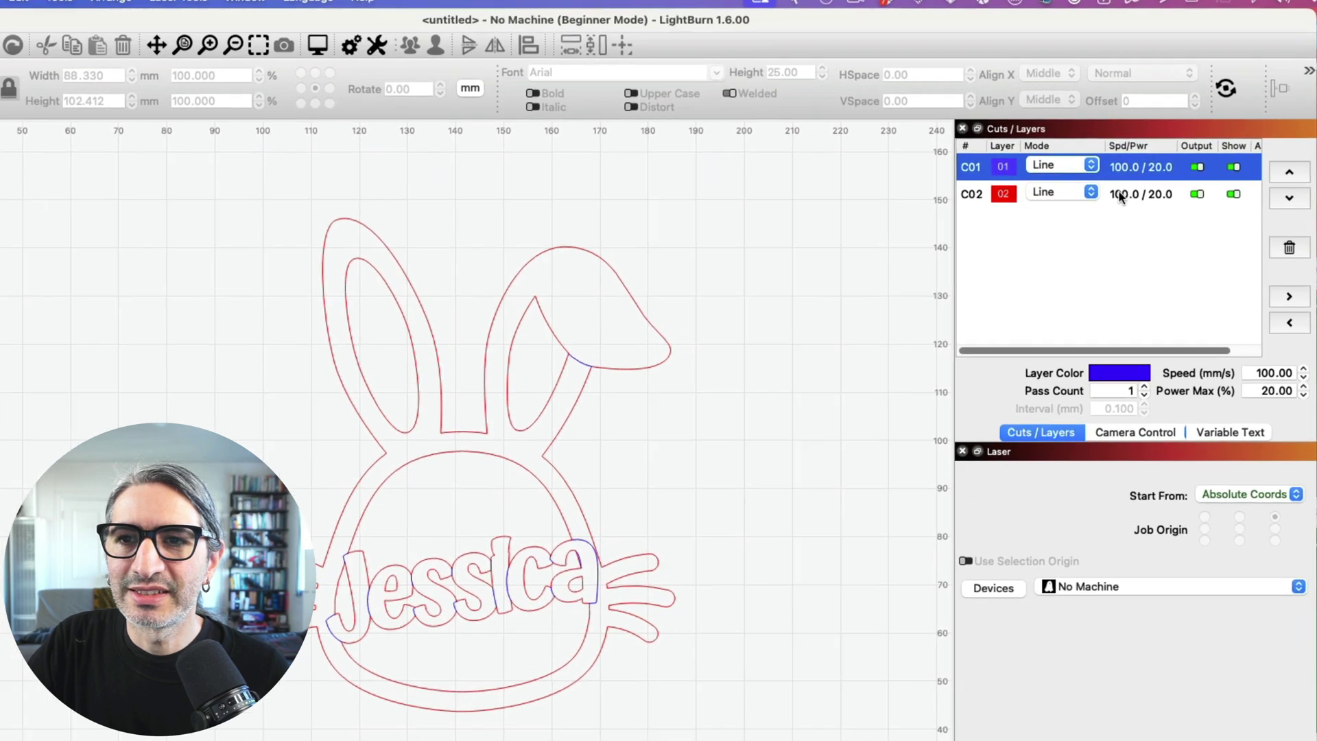
pyautogui.click(1145, 187)
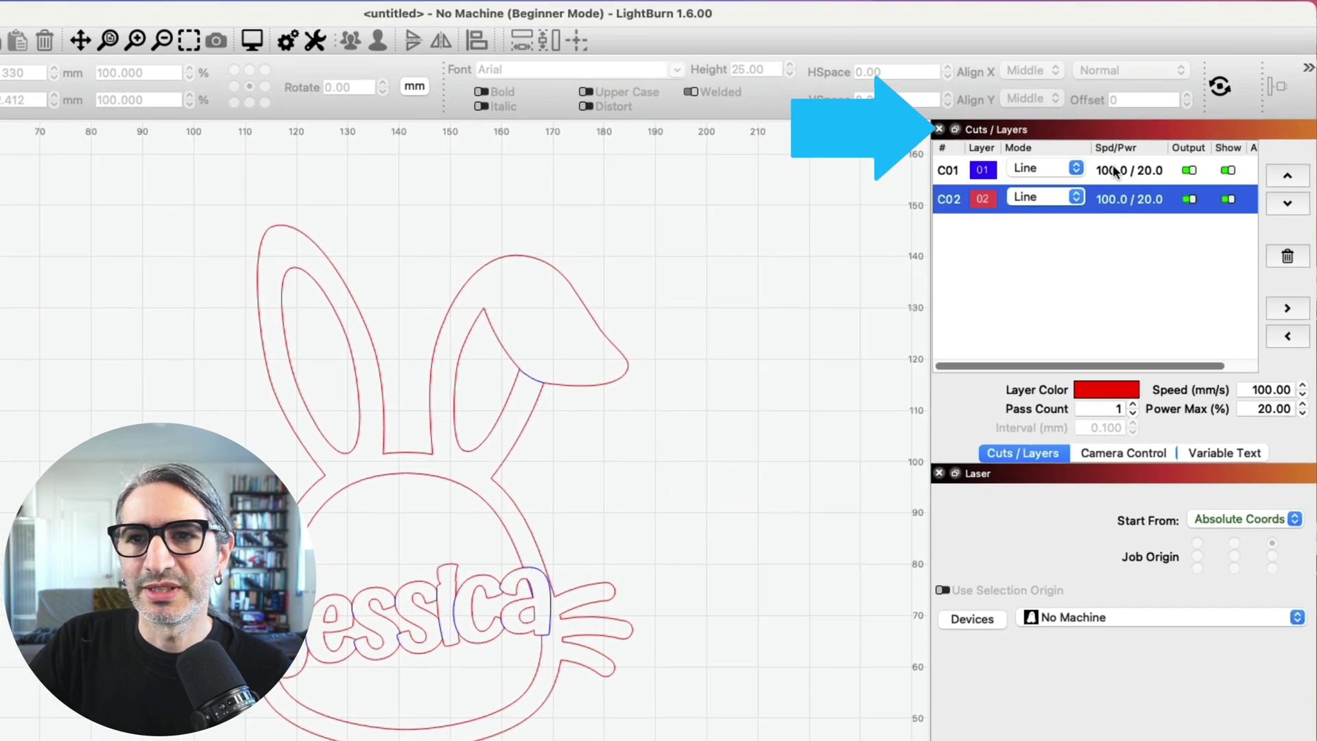
pyautogui.click(1113, 170)
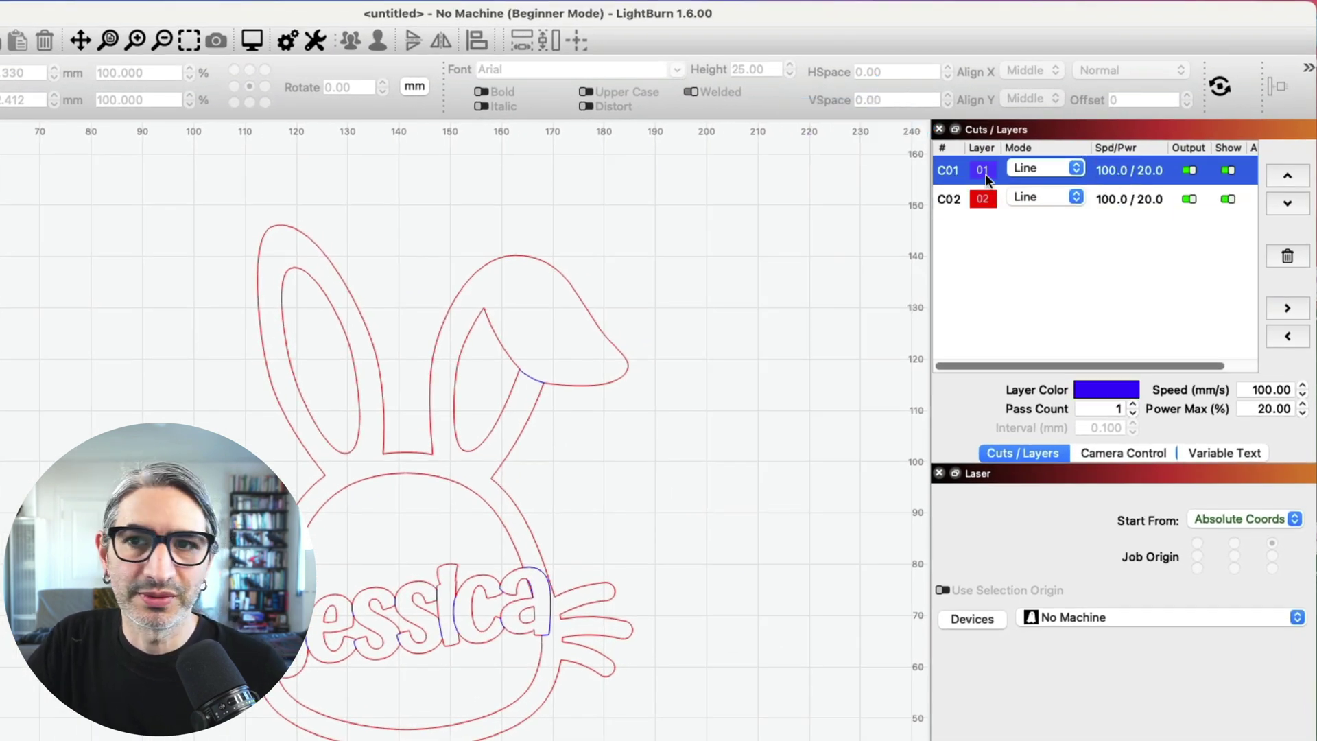
# Step: Keep the blue C01 layer's mode set to Line
pyautogui.click(1077, 169)
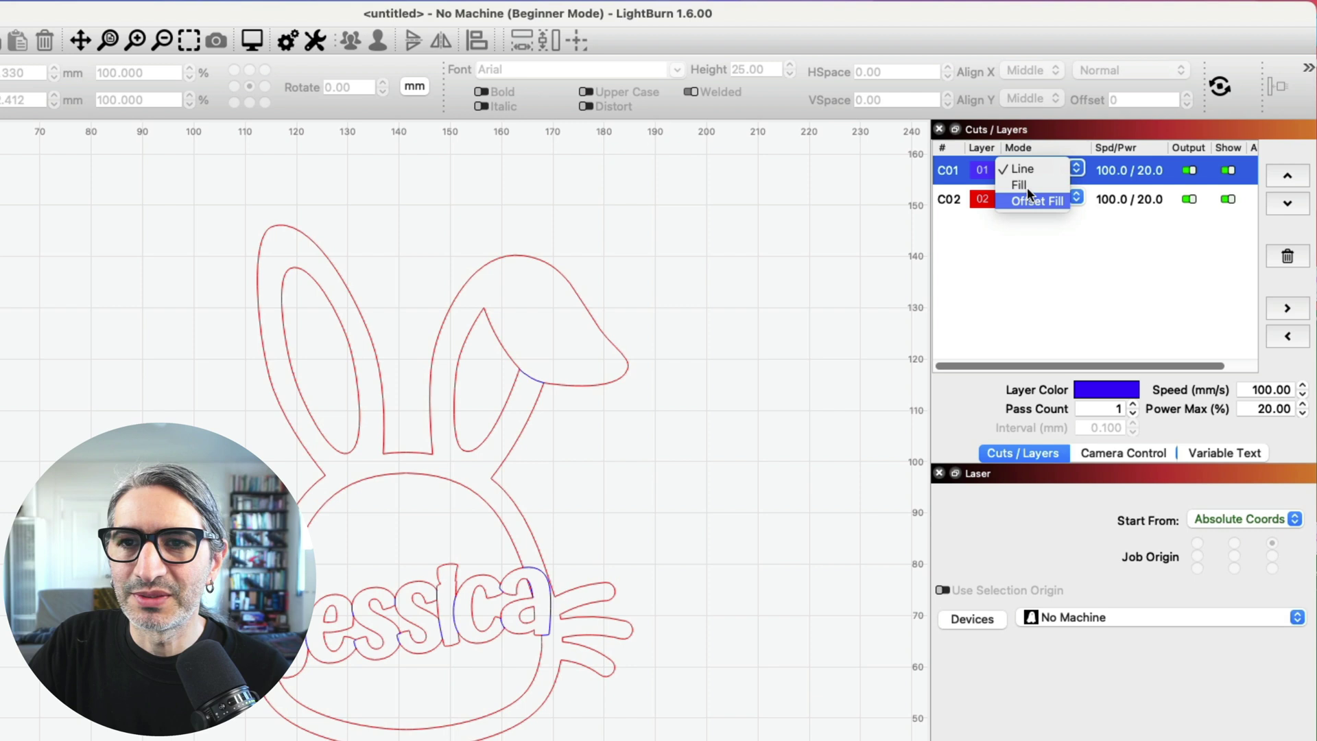
pyautogui.click(1034, 169)
pyautogui.click(769, 213)
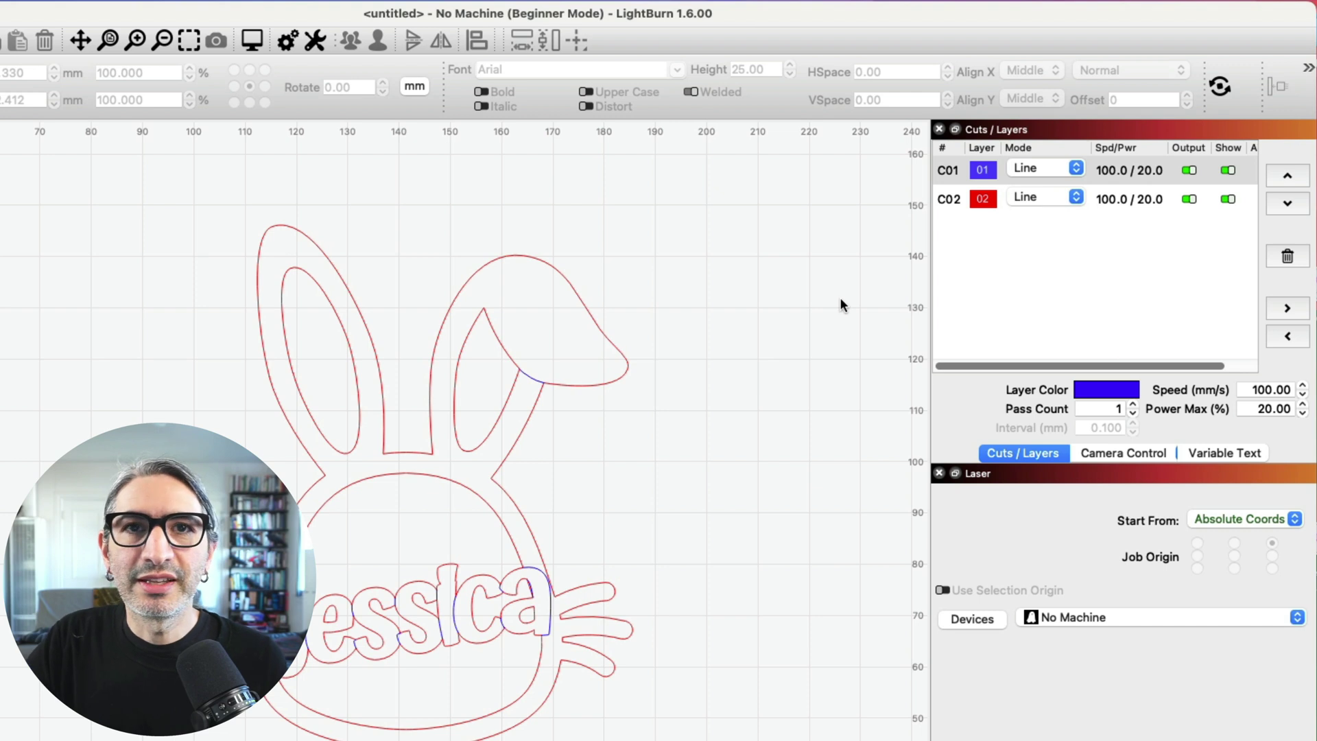
pyautogui.click(1046, 177)
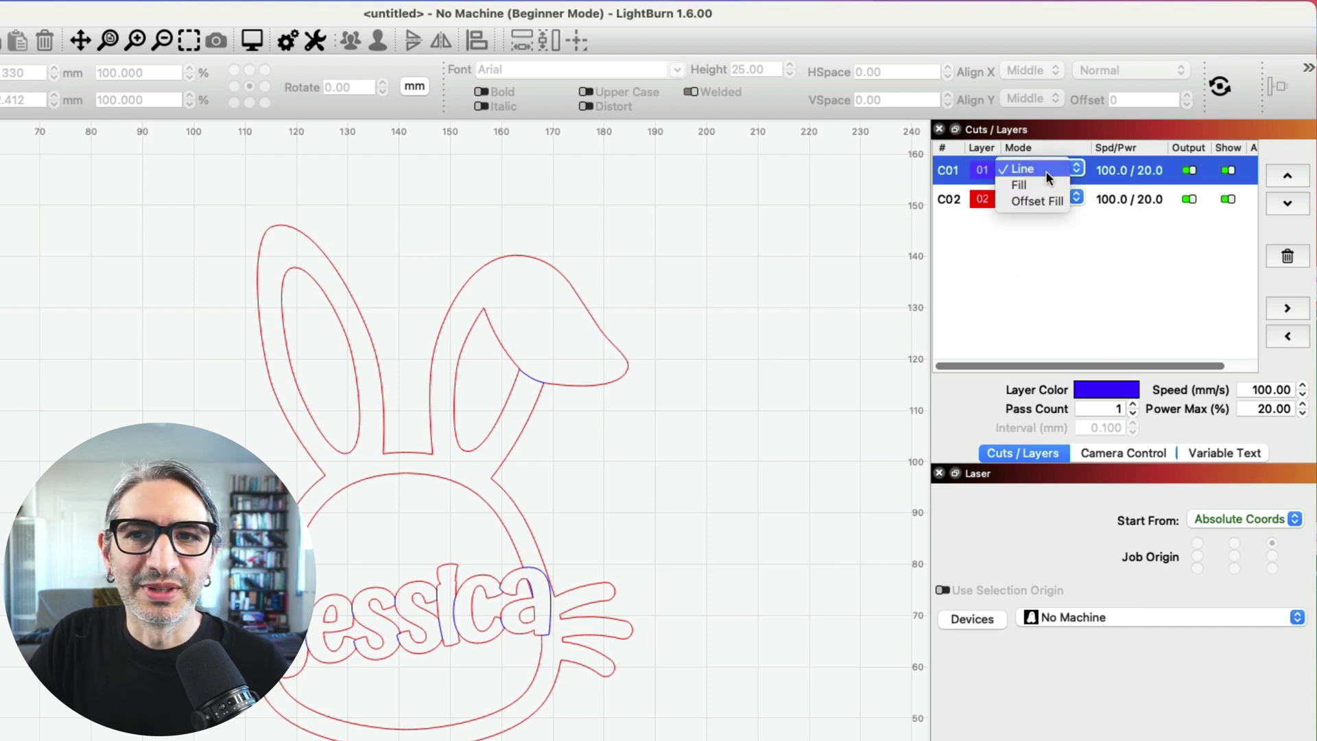
pyautogui.click(847, 229)
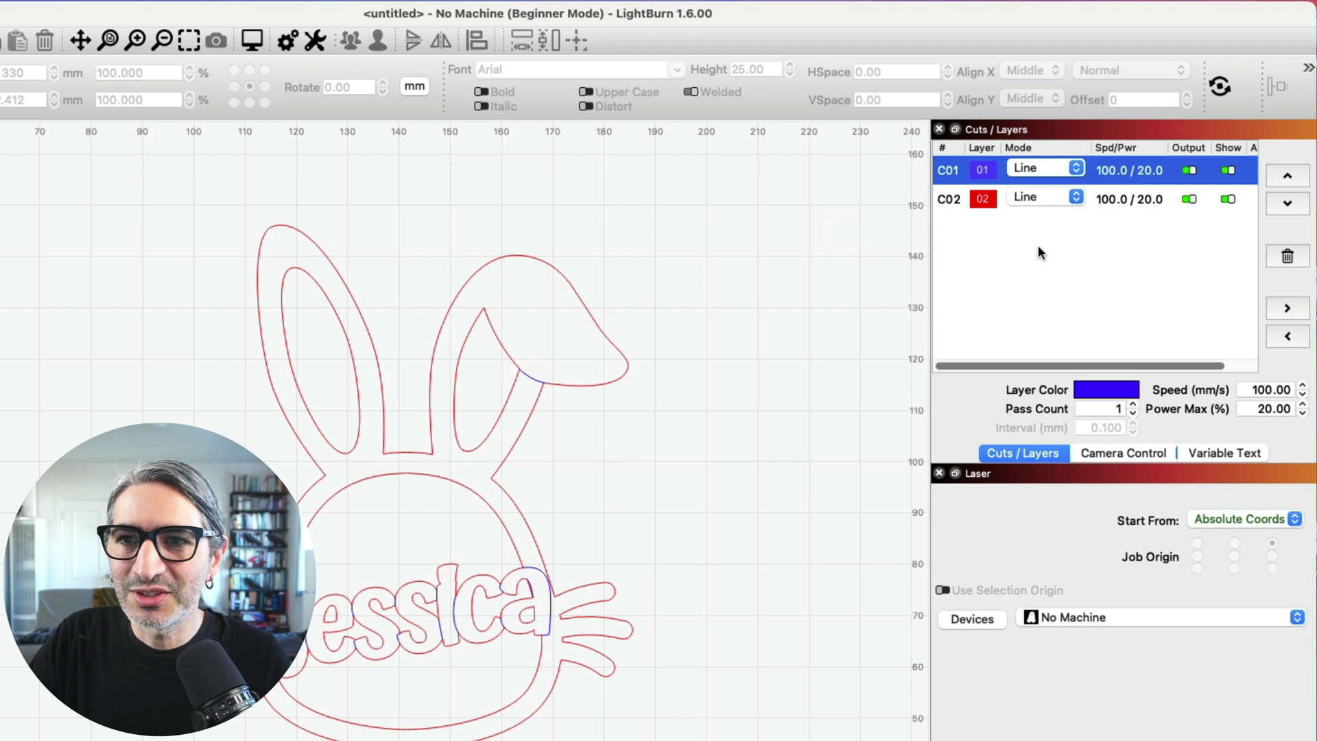
# Step: Give the red C02 layer 10 mm/s speed and 45% maximum power
pyautogui.click(1076, 240)
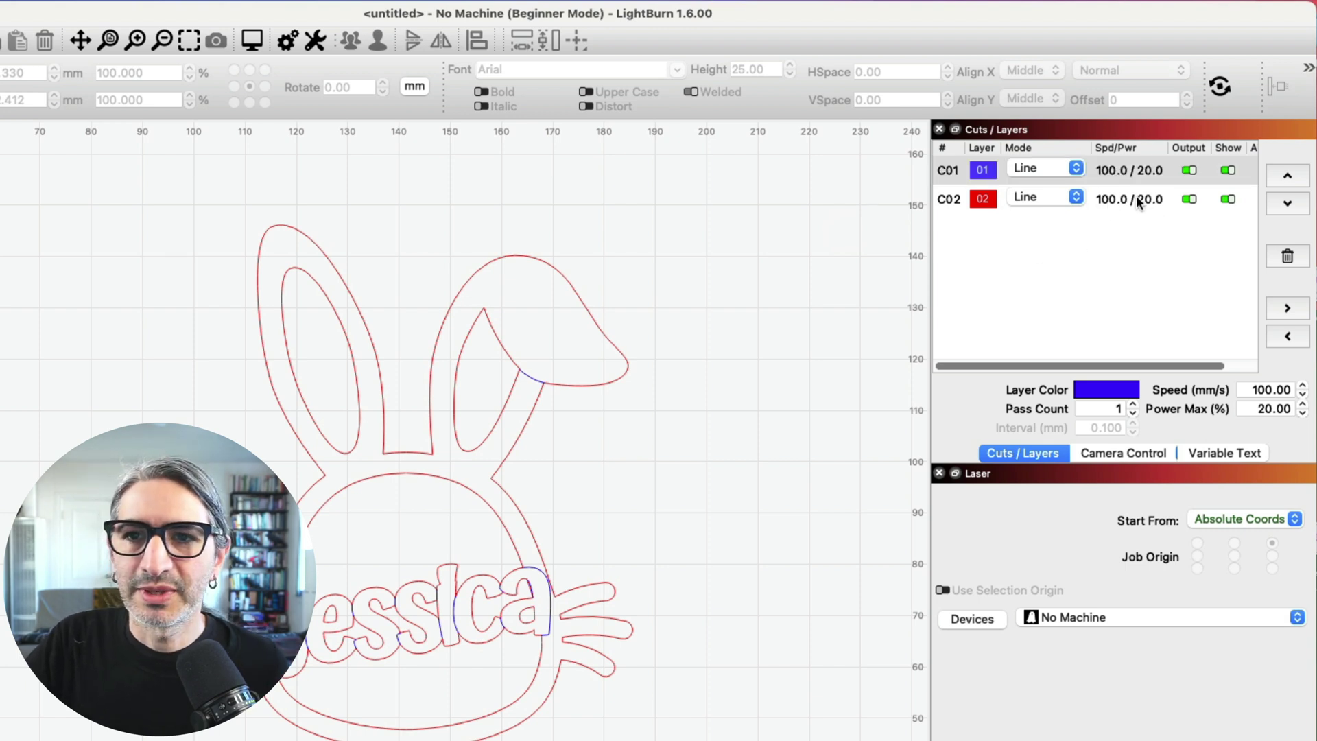
pyautogui.click(1137, 201)
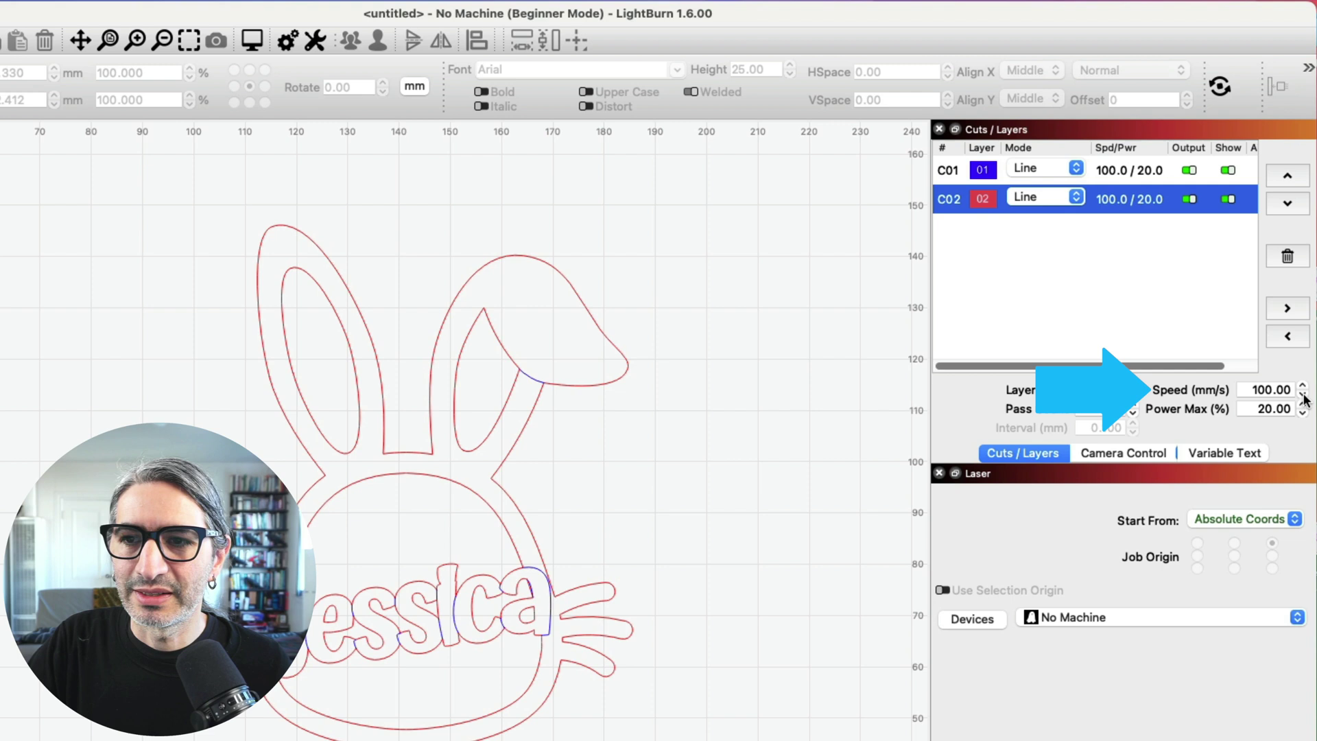
pyautogui.scroll(-15, 1306, 400)
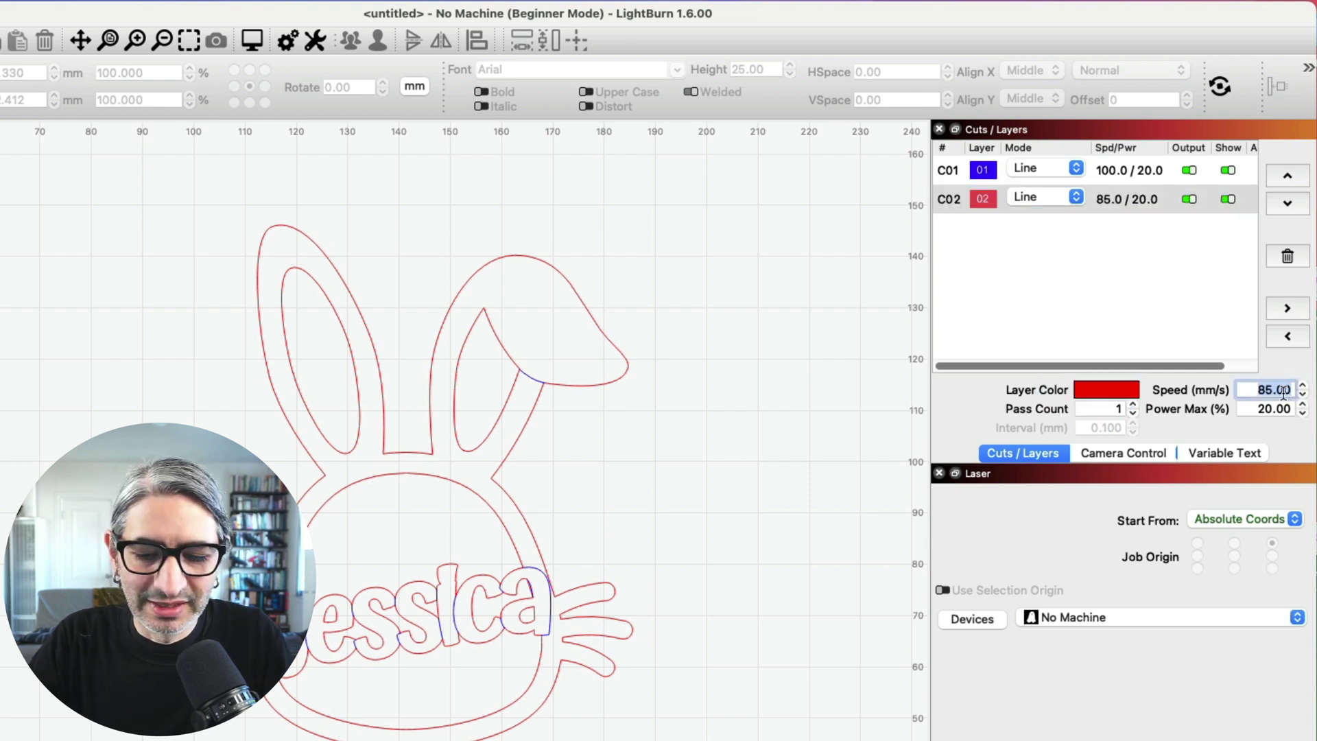
pyautogui.write('10')
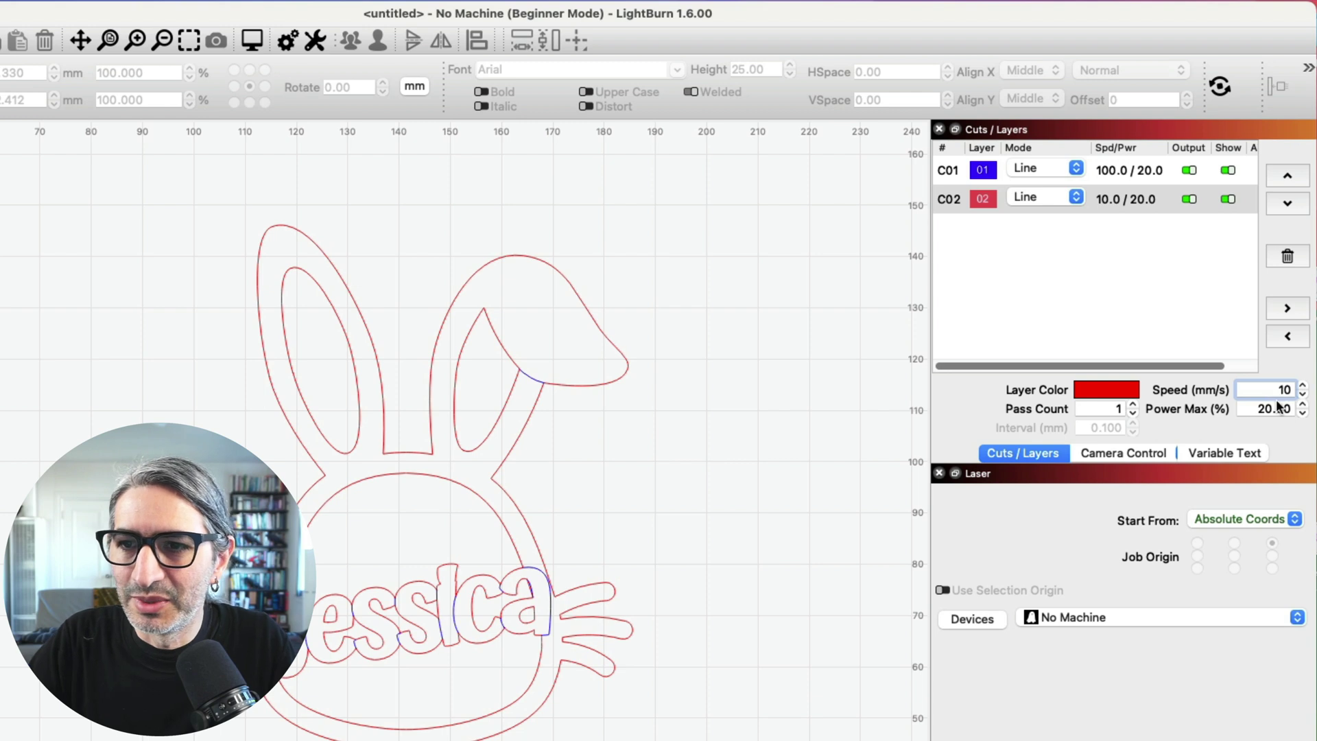
pyautogui.click(1273, 410)
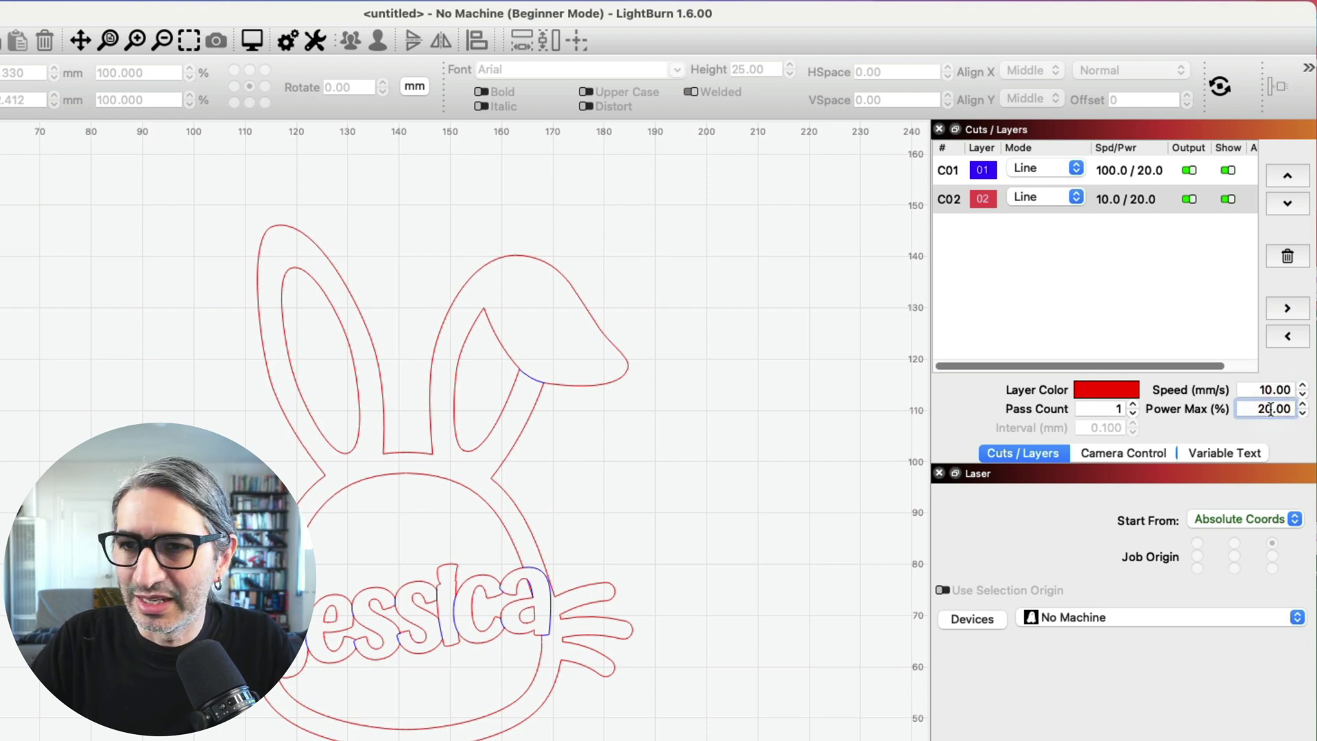
pyautogui.press('BackSpace')
pyautogui.press('BackSpace')
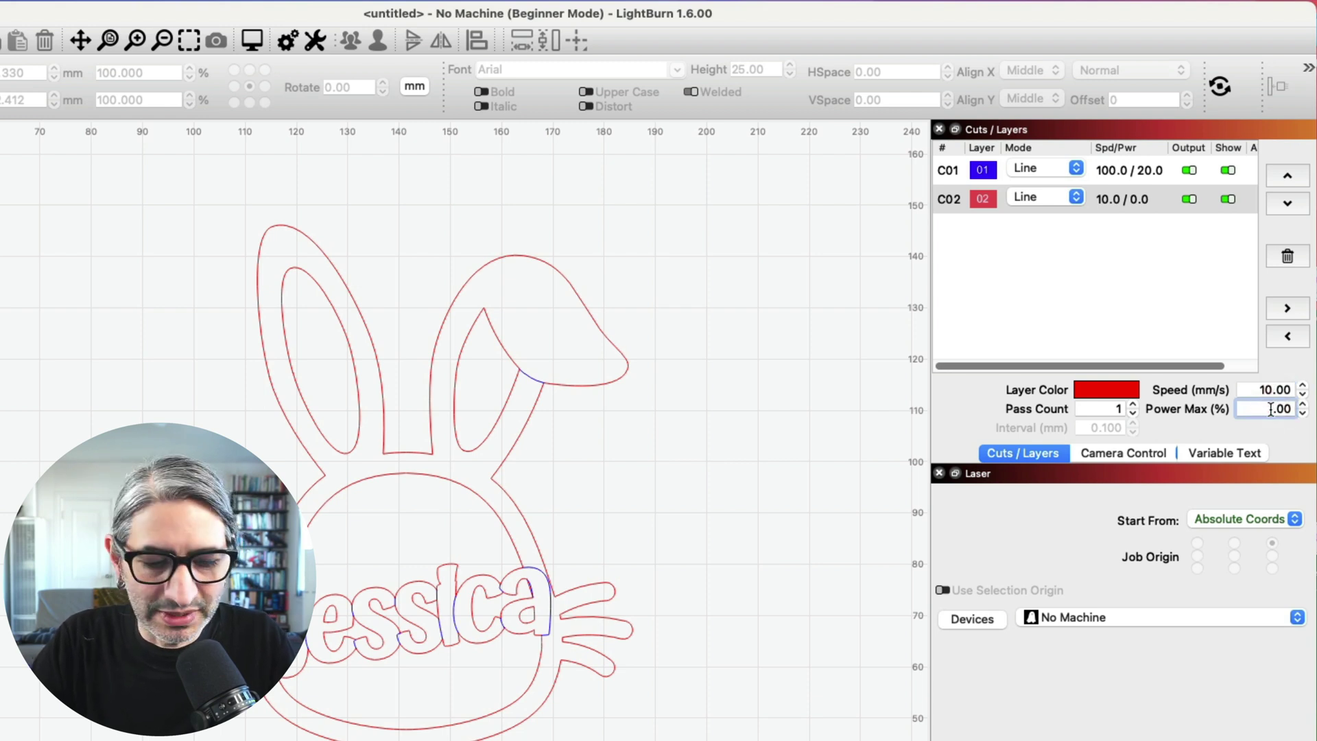
pyautogui.write('45')
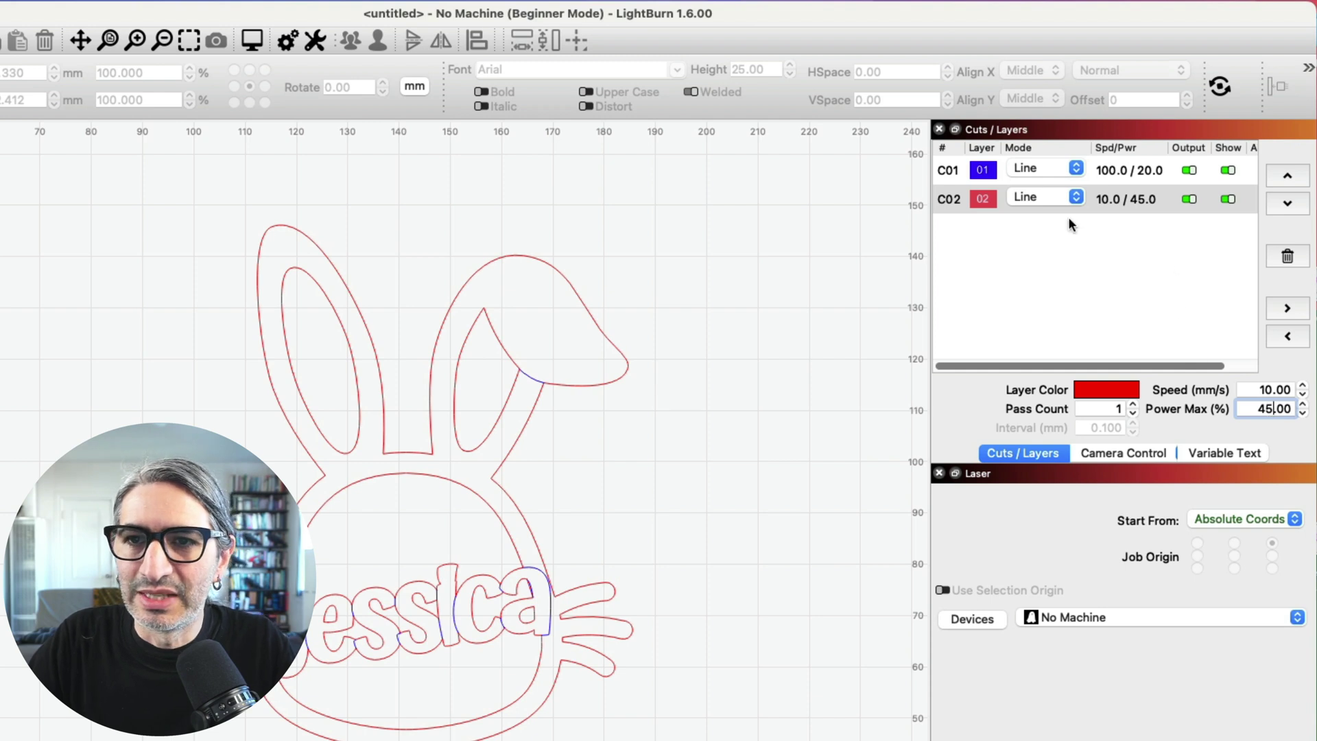
# Step: Change blue C01's maximum power from 20 to 15%, reading 100.0 / 15.0
pyautogui.click(1110, 172)
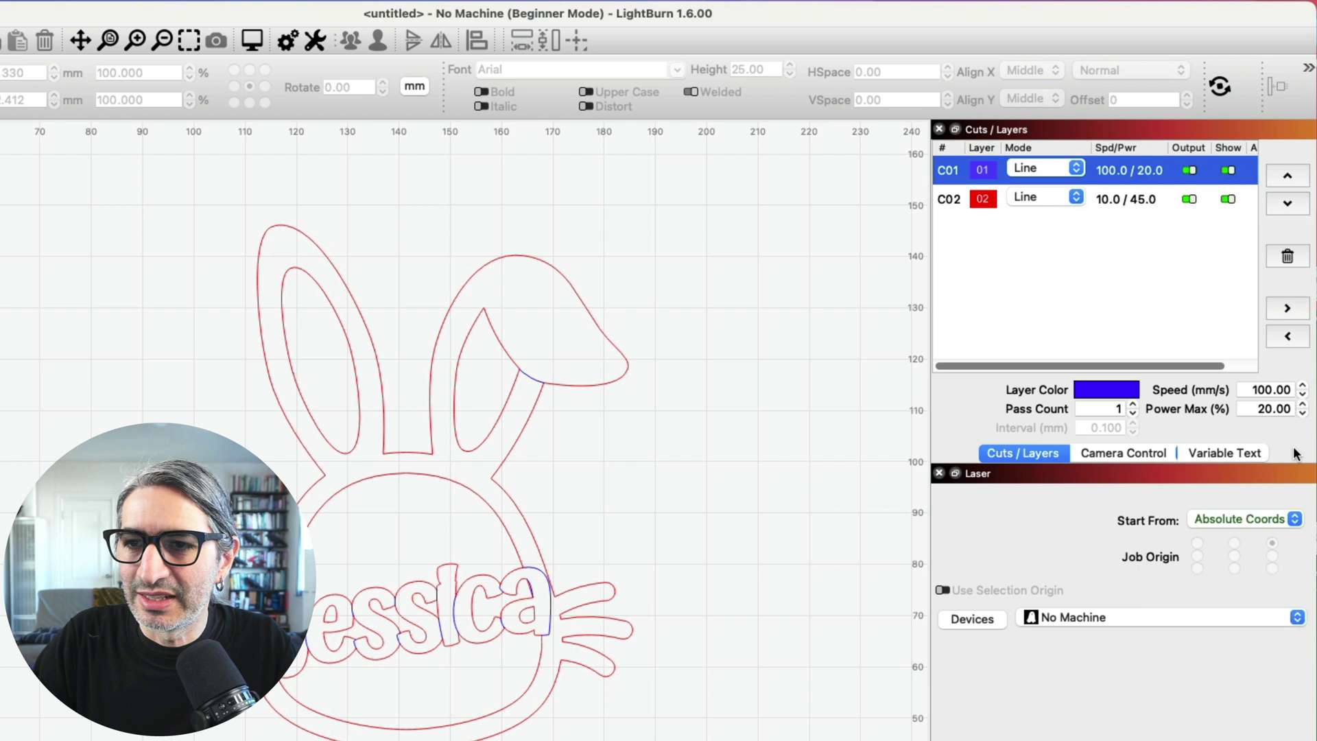
pyautogui.click(1275, 389)
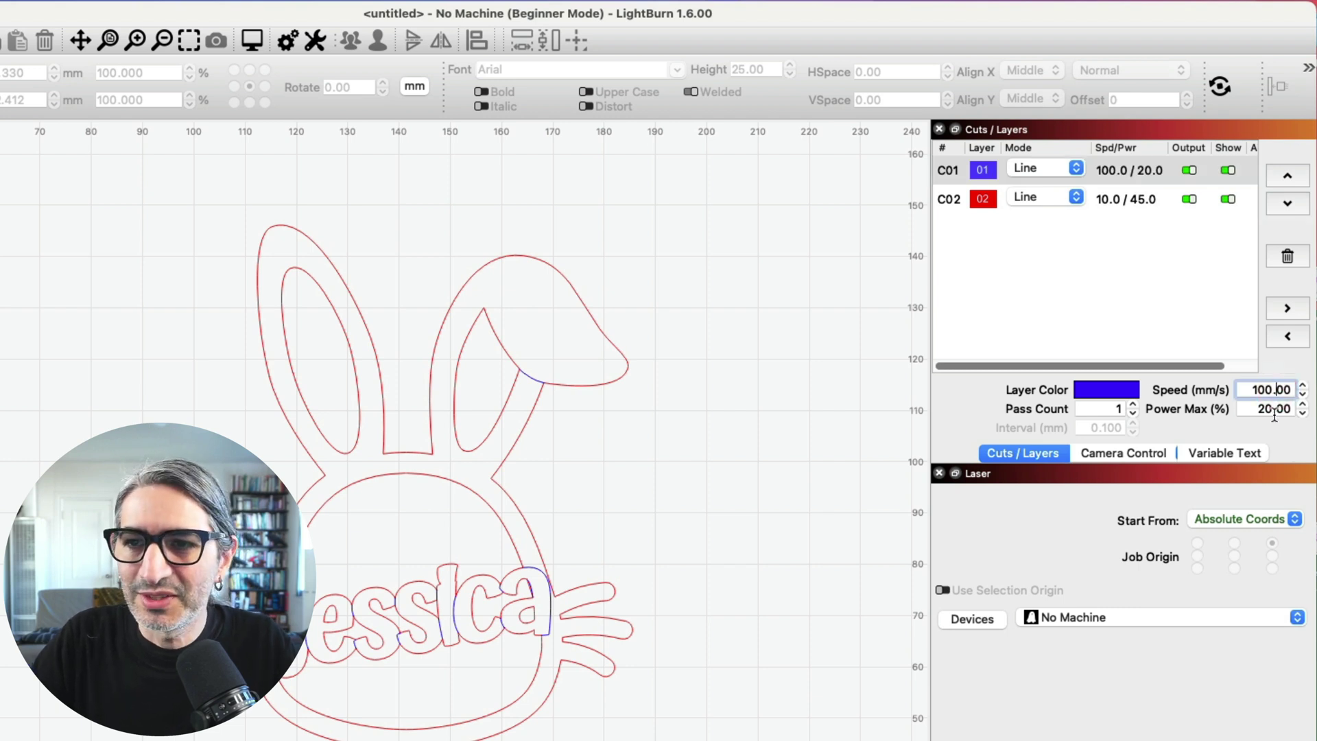
pyautogui.click(1282, 410)
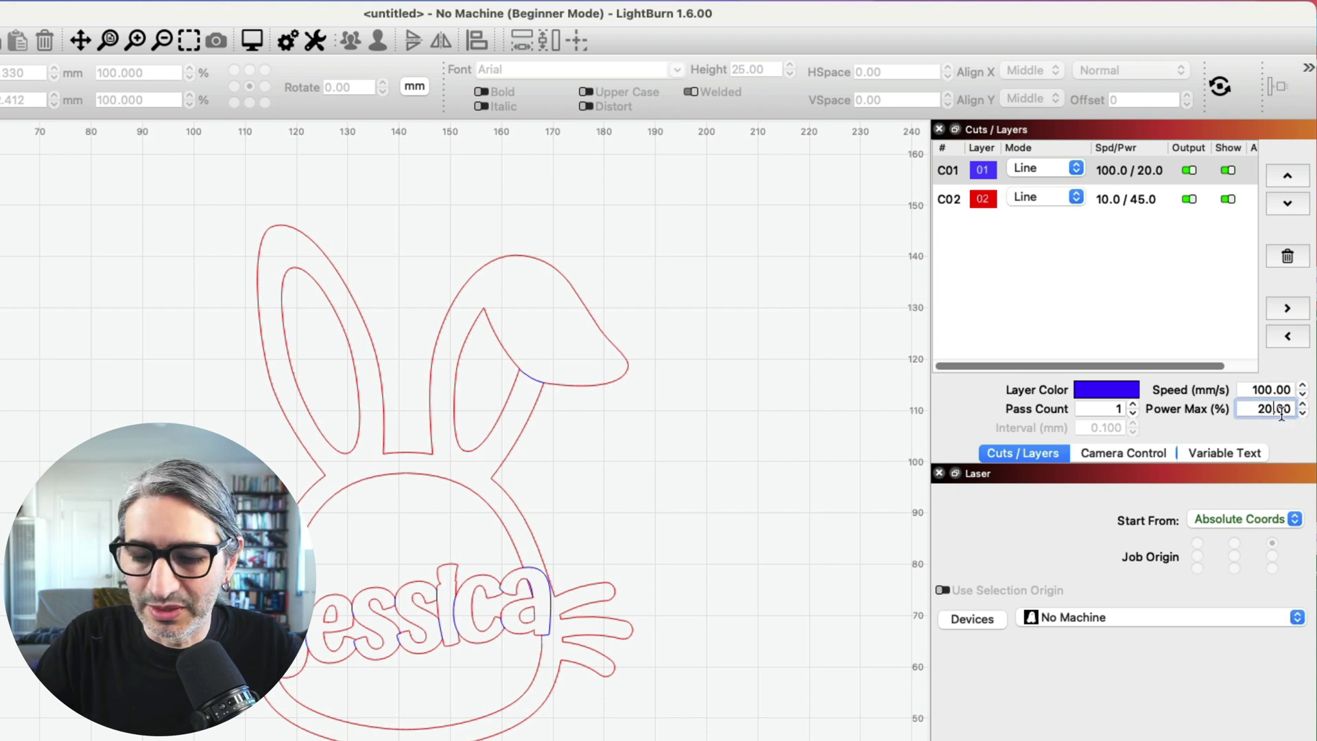
pyautogui.press('BackSpace')
pyautogui.press('BackSpace')
pyautogui.write('15')
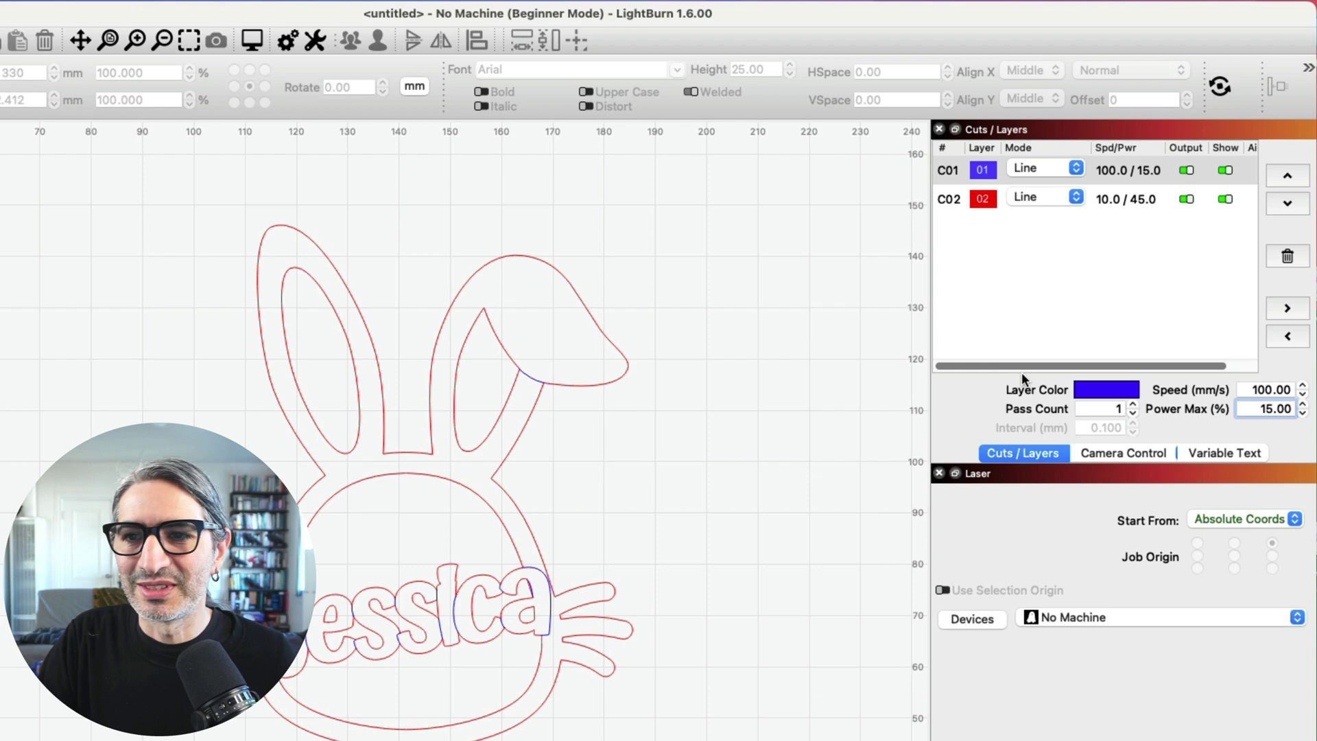
pyautogui.click(1159, 310)
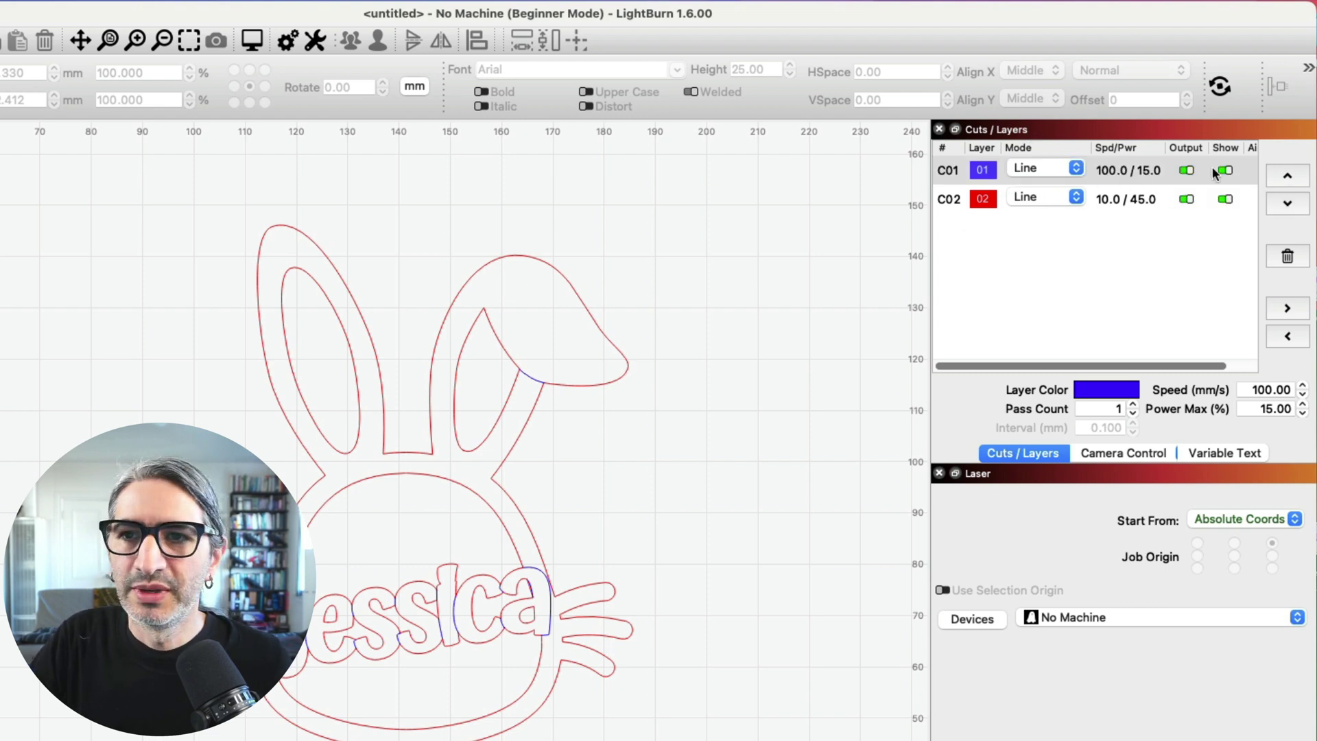
pyautogui.click(1107, 193)
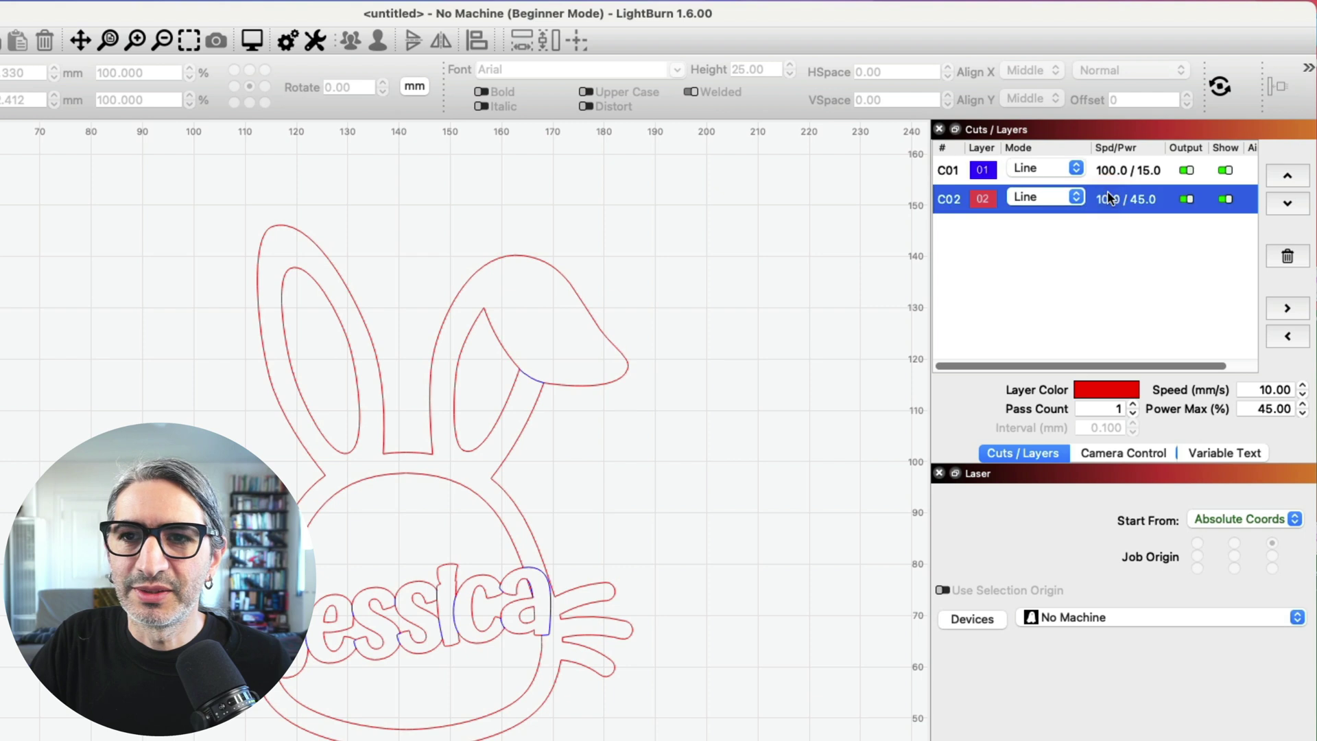
pyautogui.click(1288, 178)
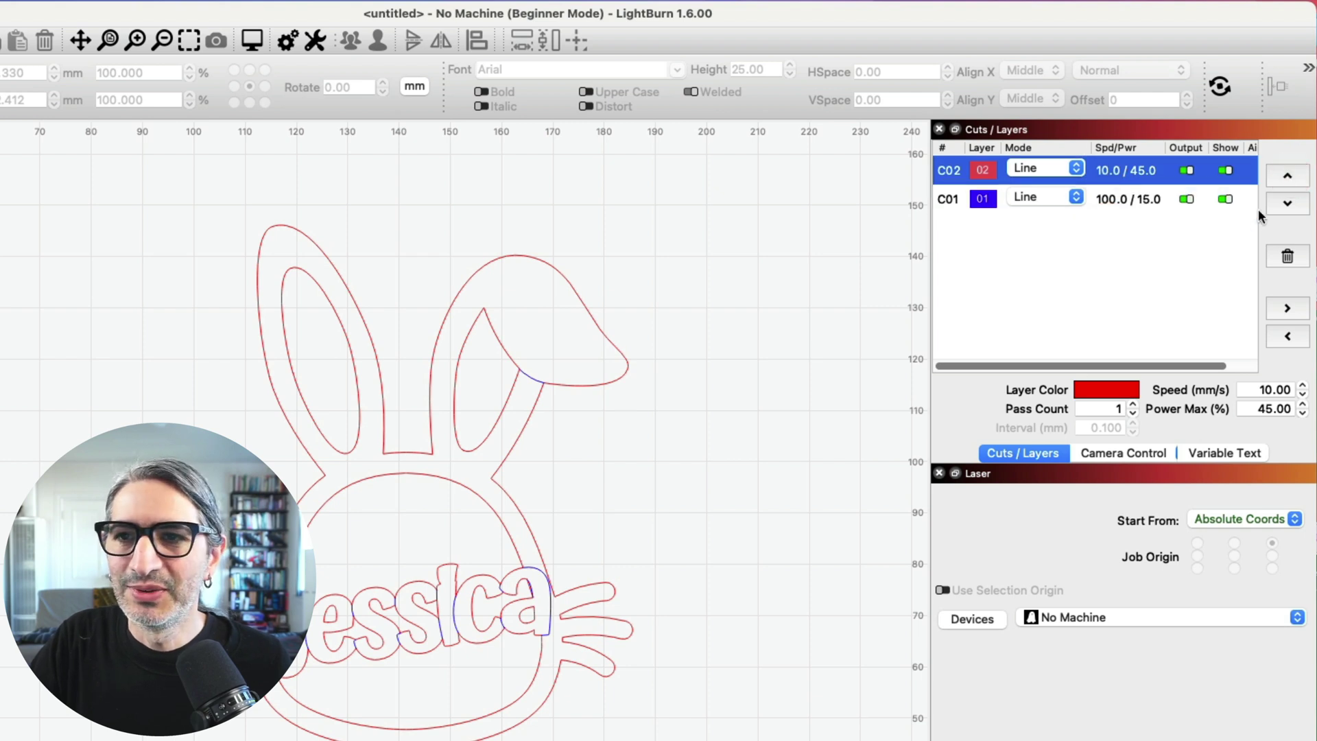
pyautogui.click(1287, 204)
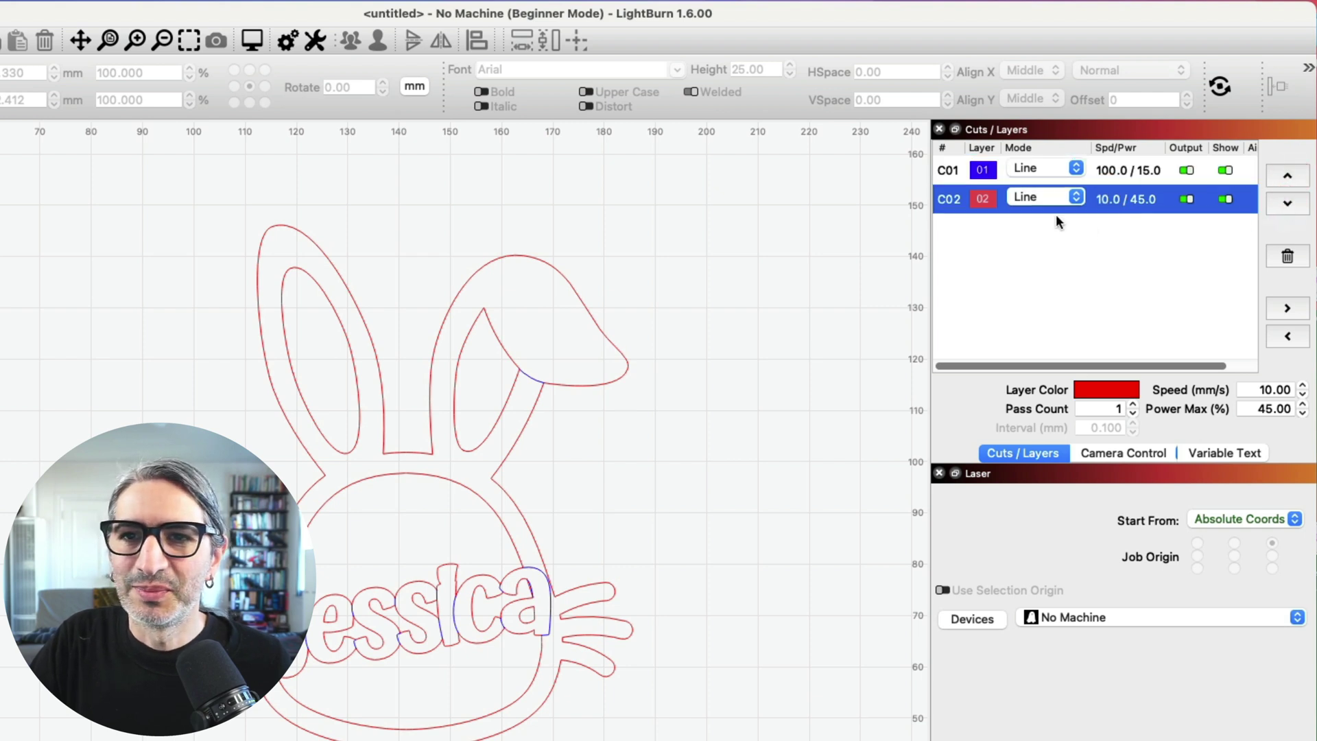
pyautogui.click(1135, 179)
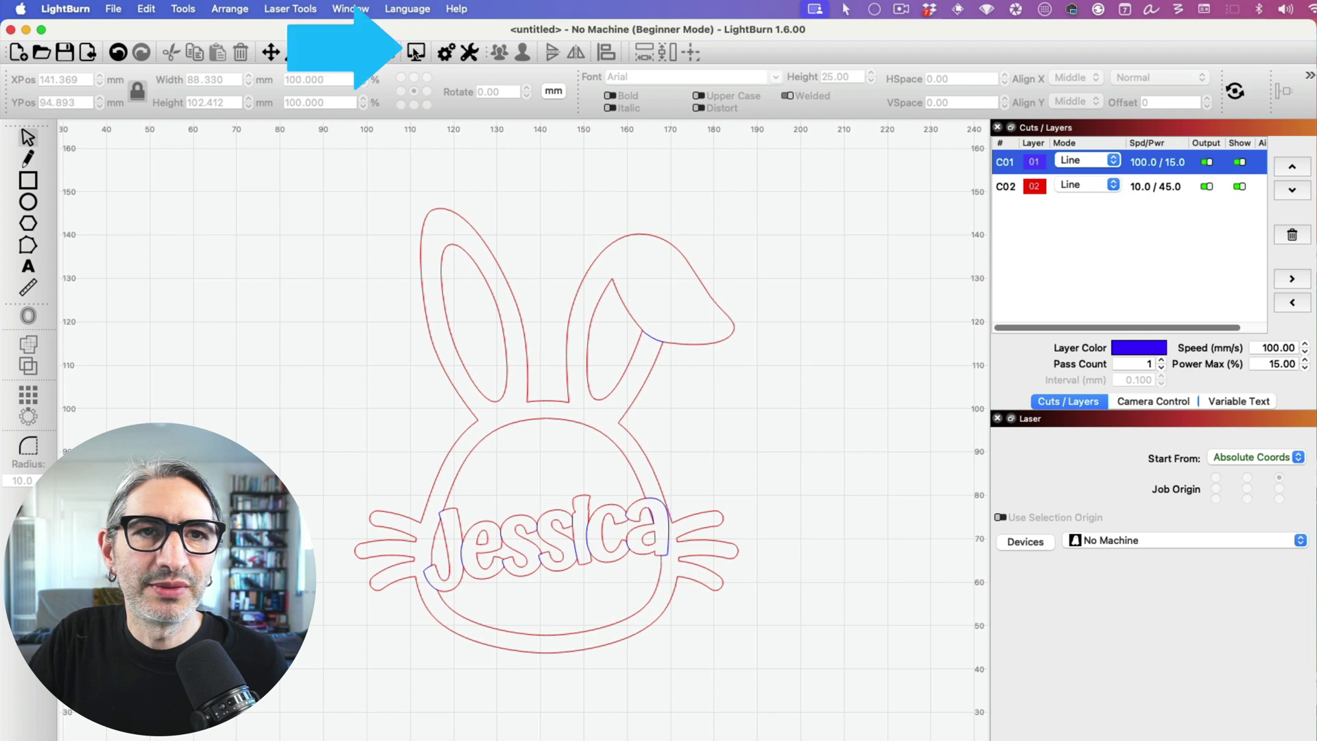
pyautogui.click(416, 52)
pyautogui.moveTo(688, 144); pyautogui.dragTo(681, 137)
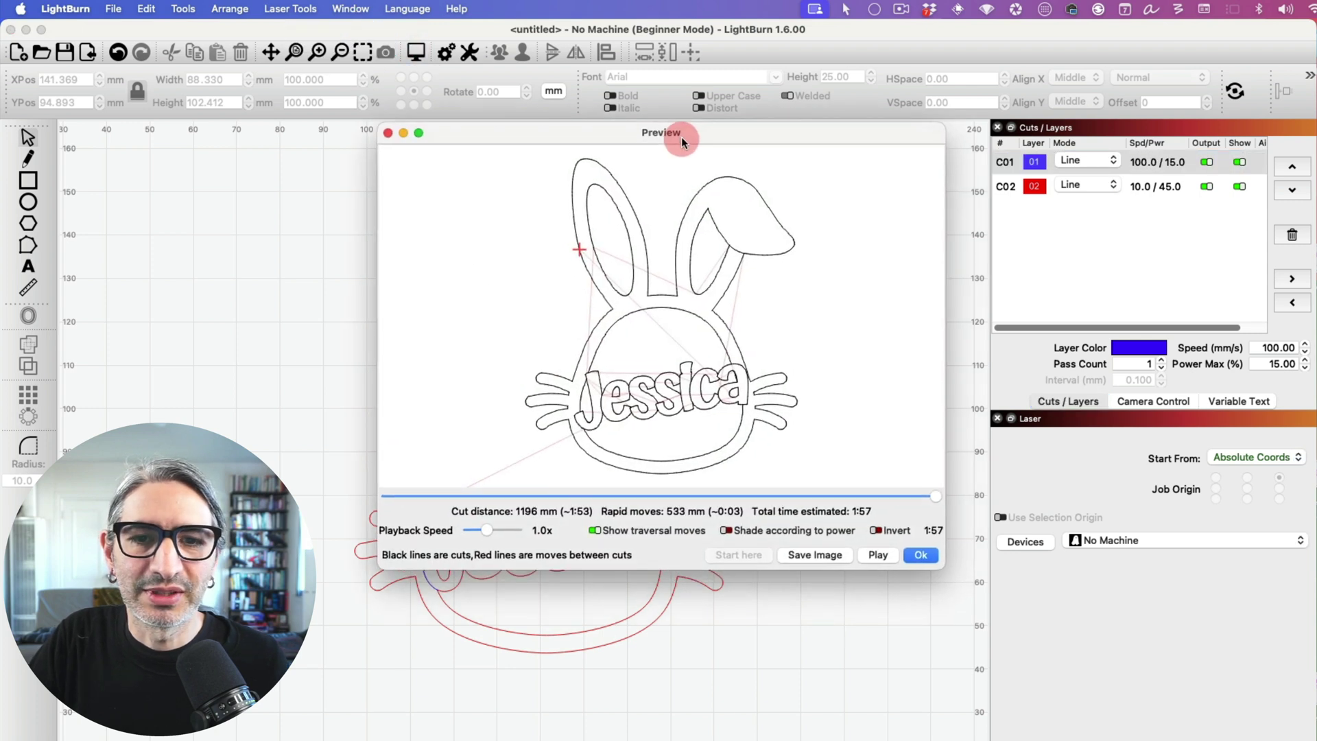
pyautogui.click(878, 554)
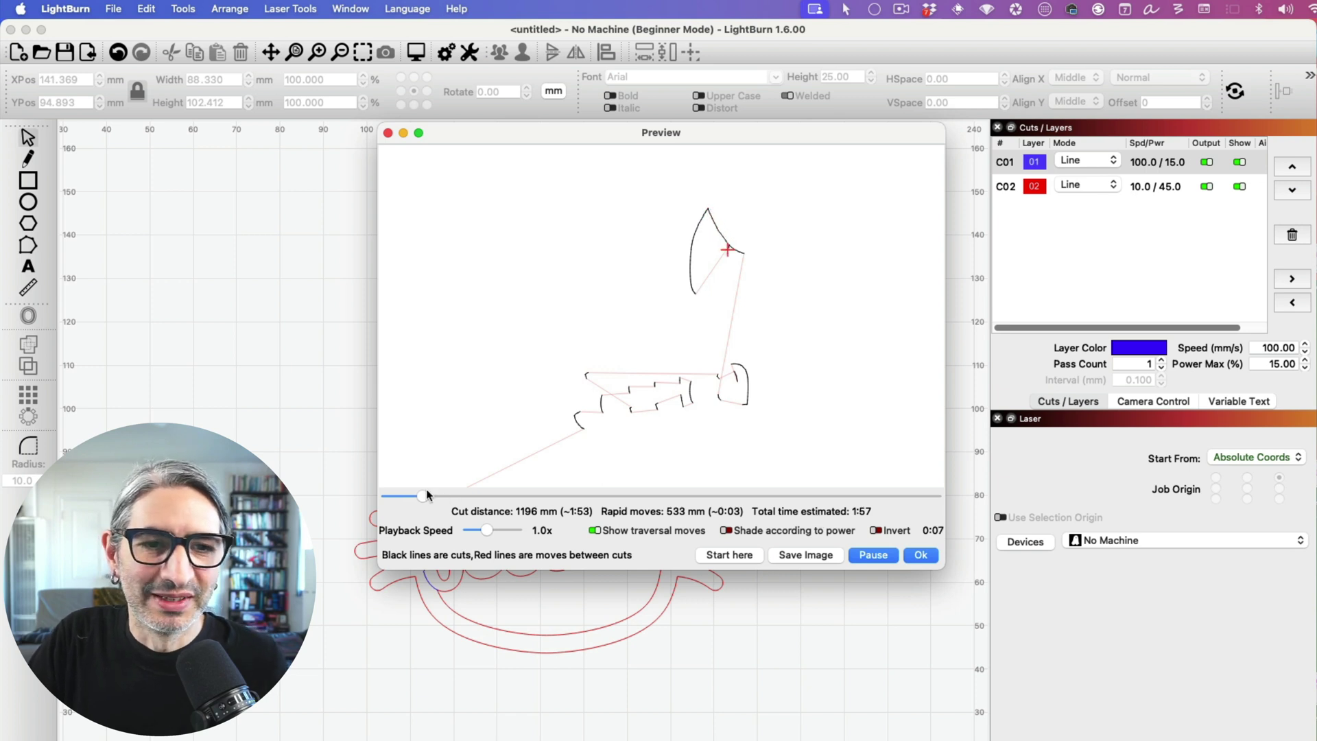
pyautogui.moveTo(426, 494); pyautogui.dragTo(959, 485)
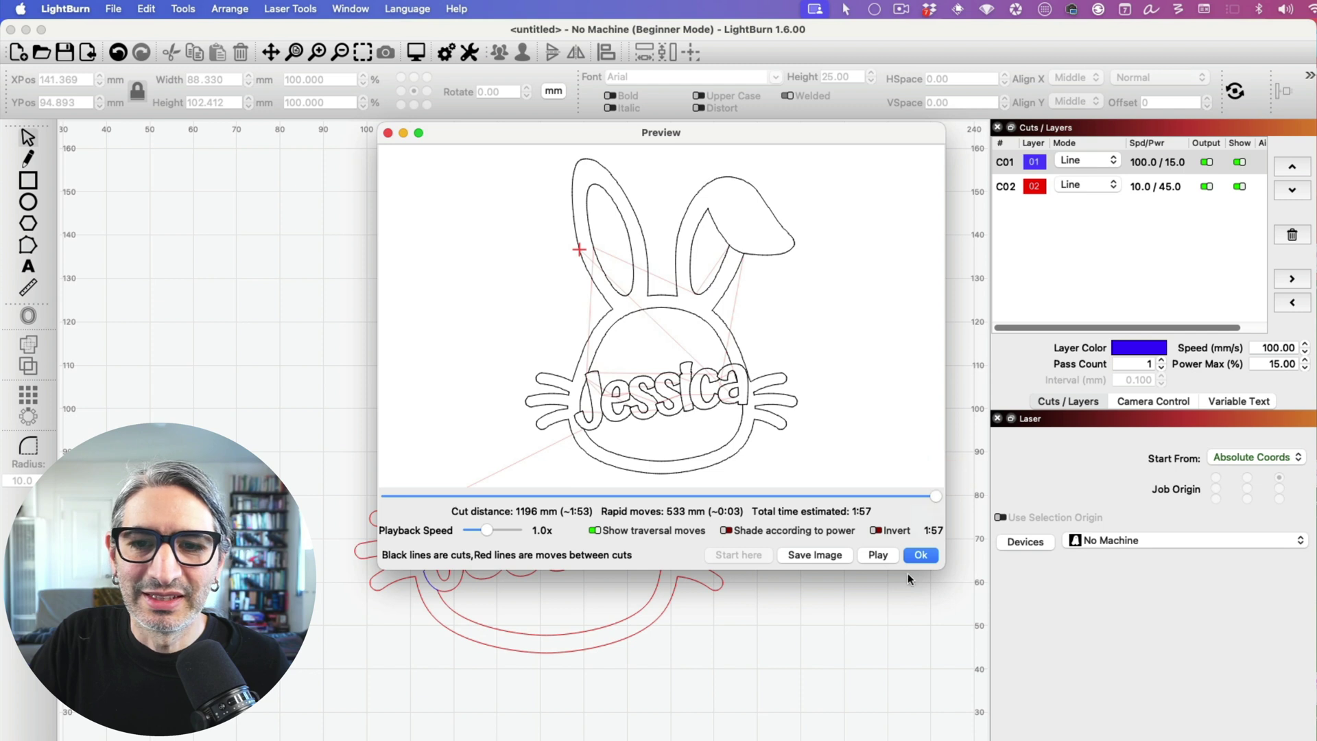
pyautogui.click(923, 555)
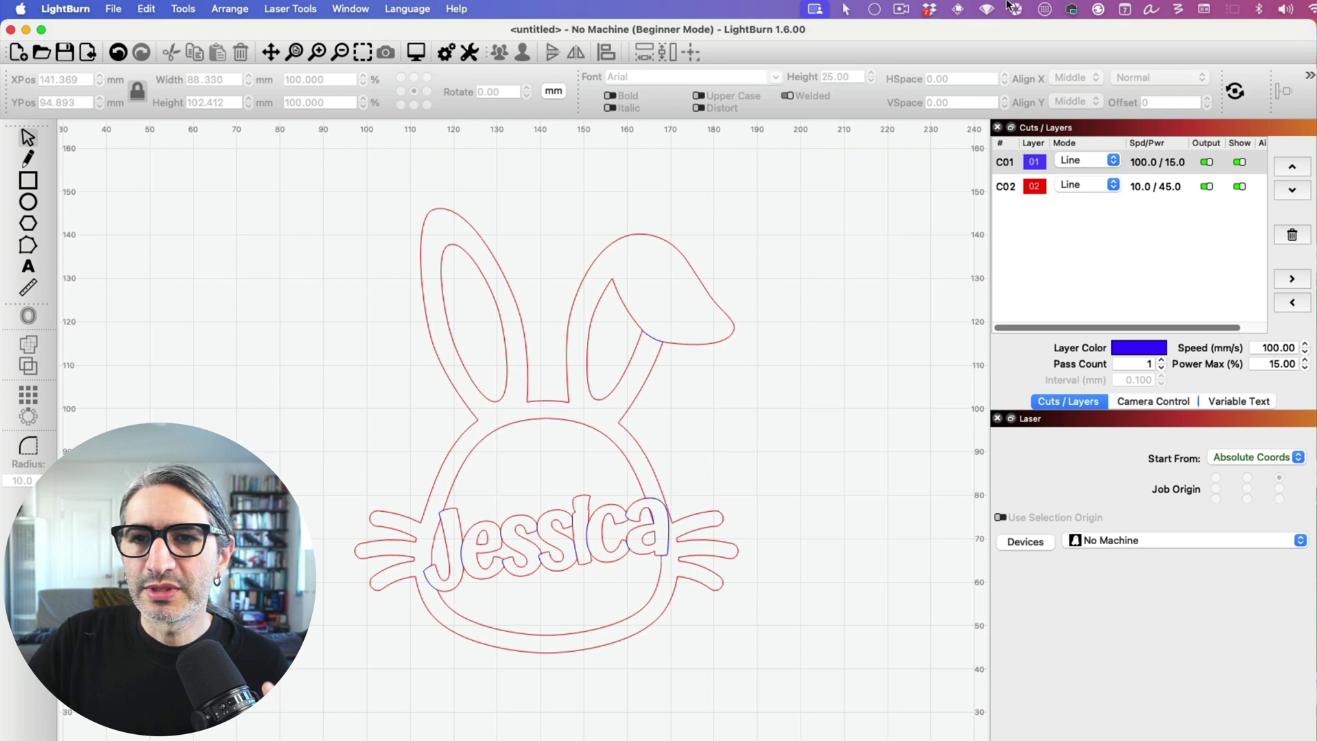
# Step: Switch the blue C01 layer to Fill mode and preview the job
pyautogui.click(1097, 160)
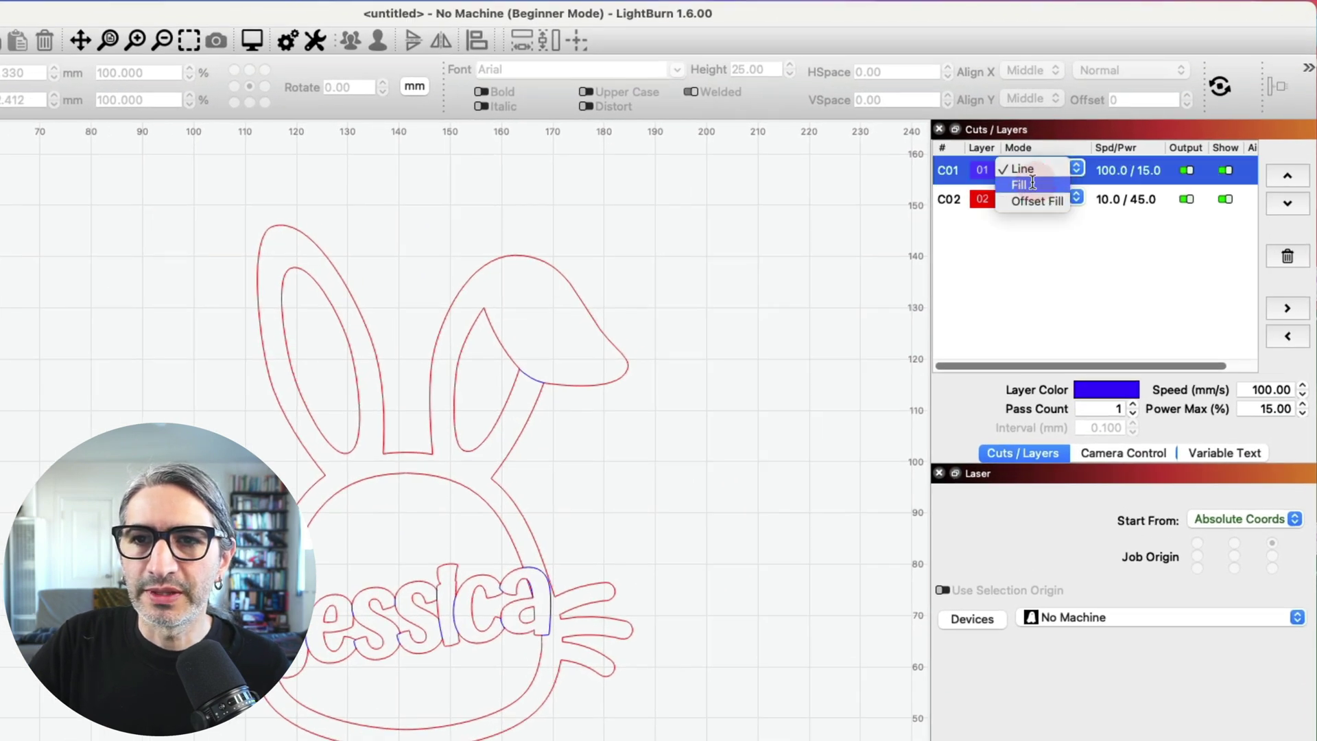
pyautogui.click(1037, 182)
pyautogui.click(780, 194)
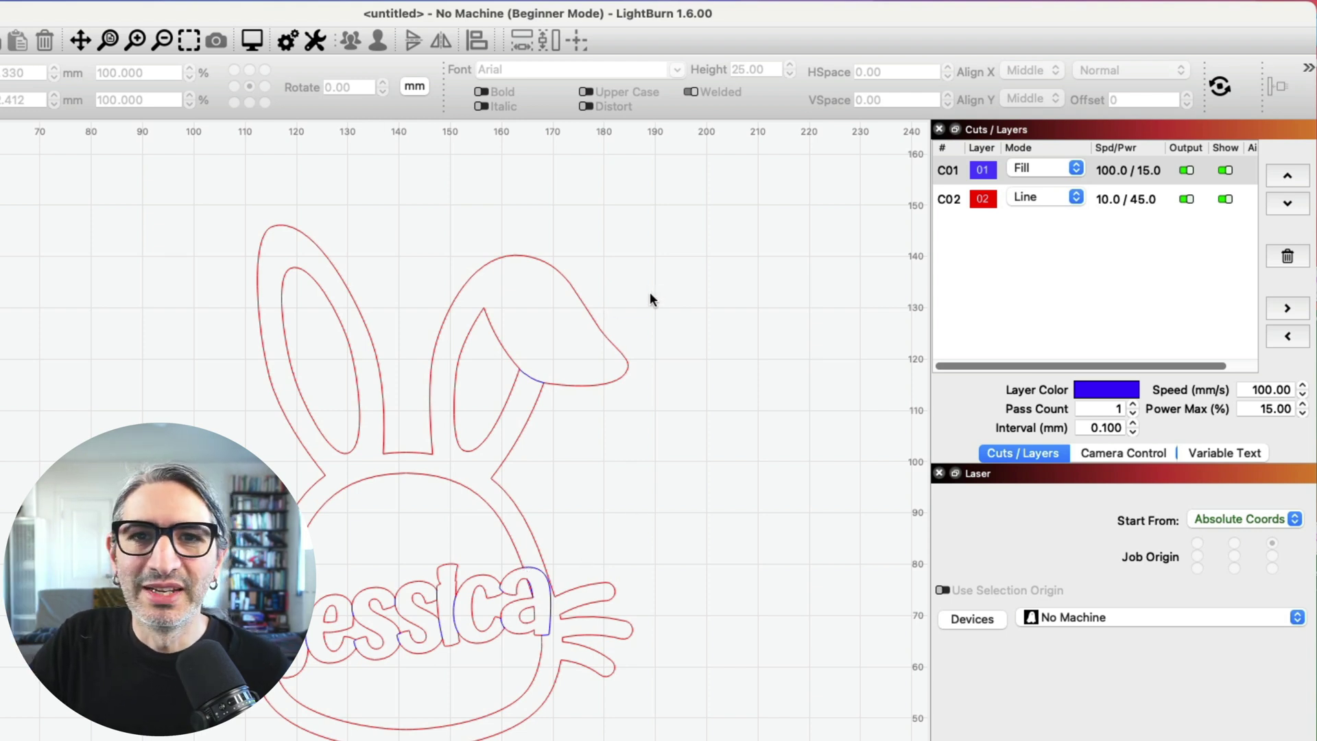
pyautogui.click(251, 42)
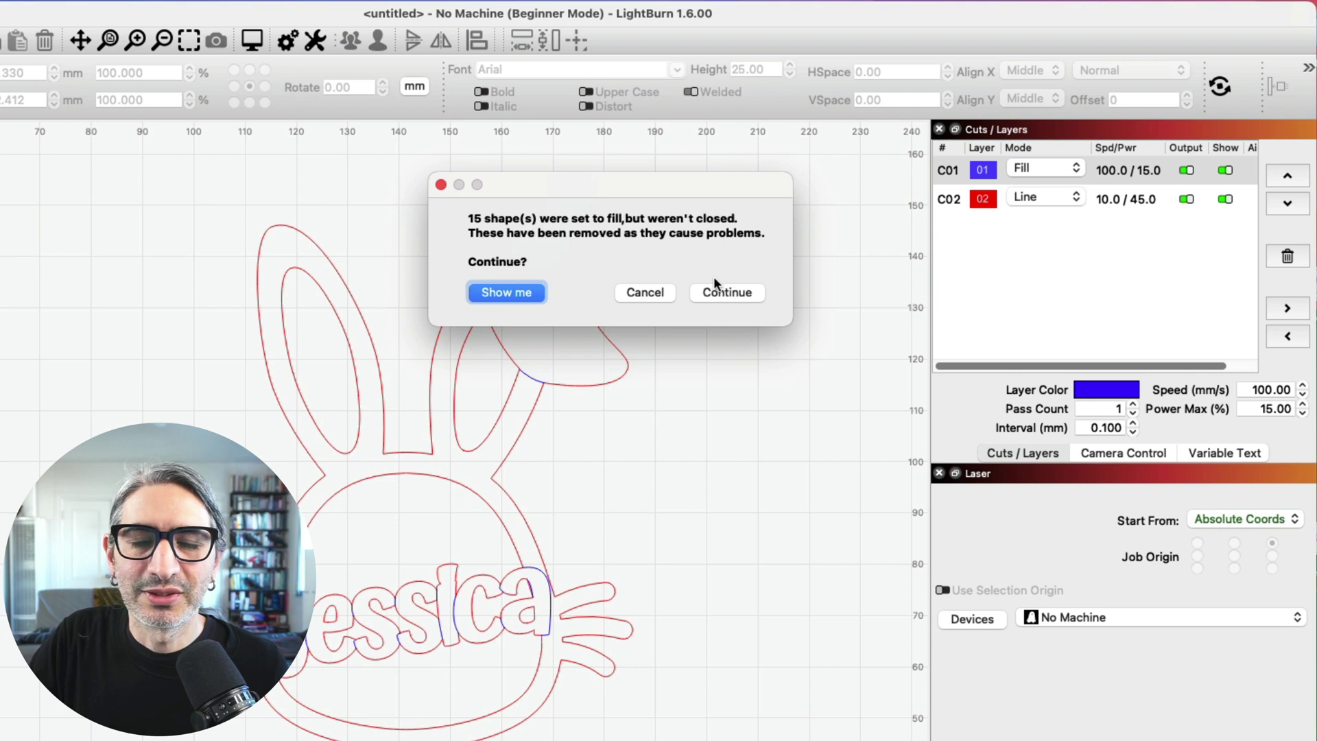
# Step: Continue past the 15 unclosed-shapes warning and close the 1:54 Fill preview
pyautogui.click(715, 294)
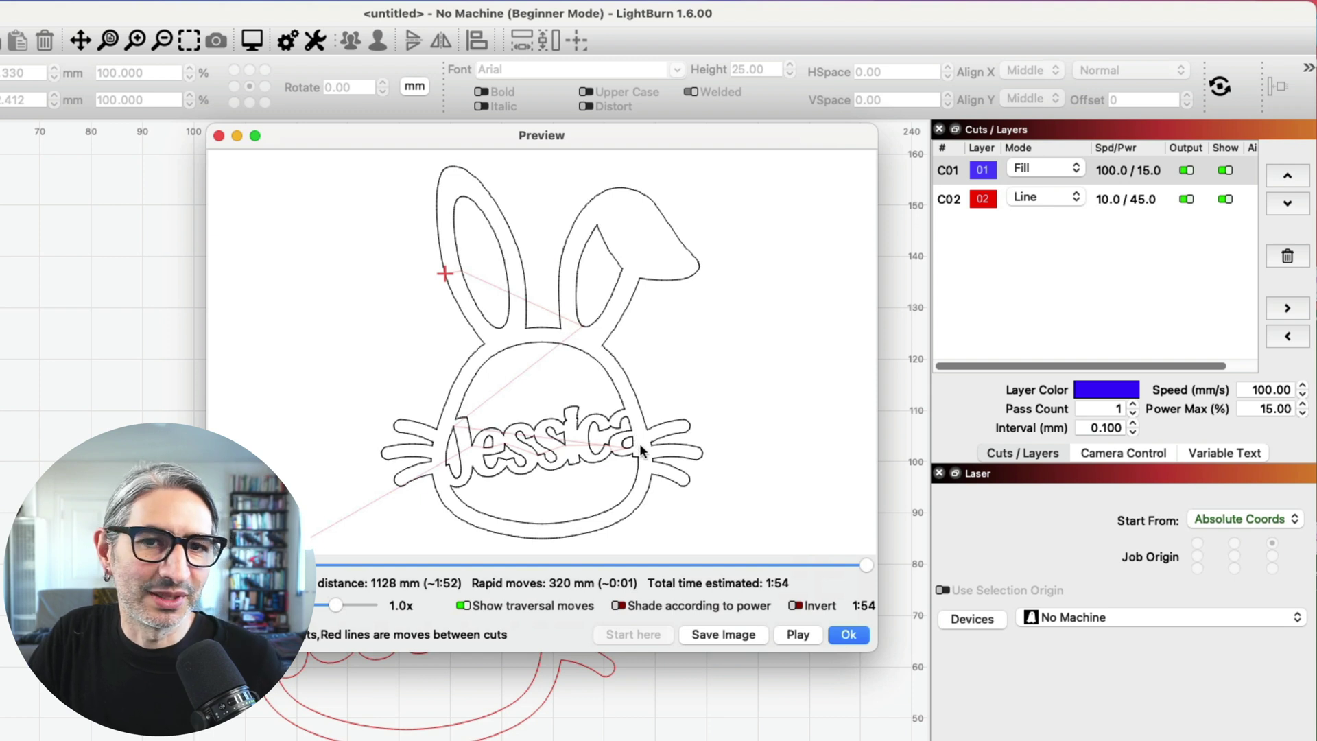
pyautogui.click(861, 654)
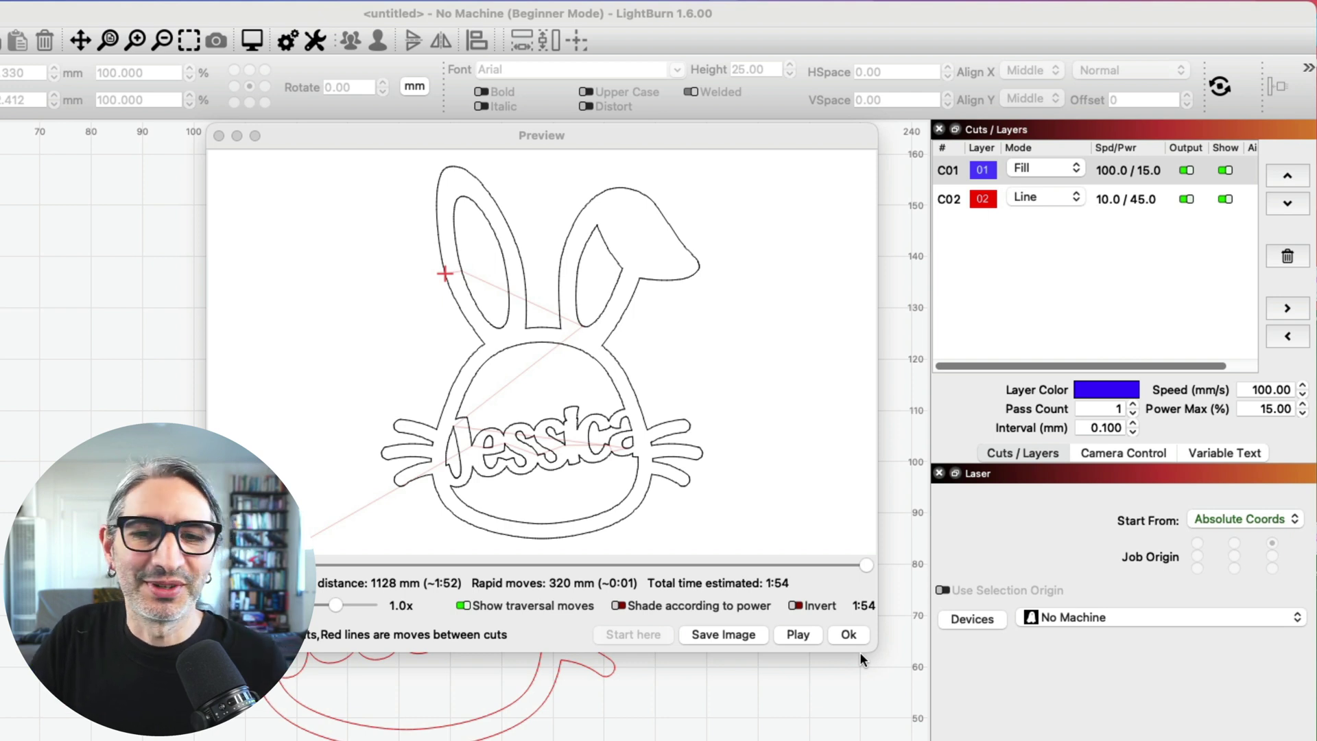
# Step: Return blue C01 to Line mode and play the 1:57 job preview
pyautogui.click(849, 634)
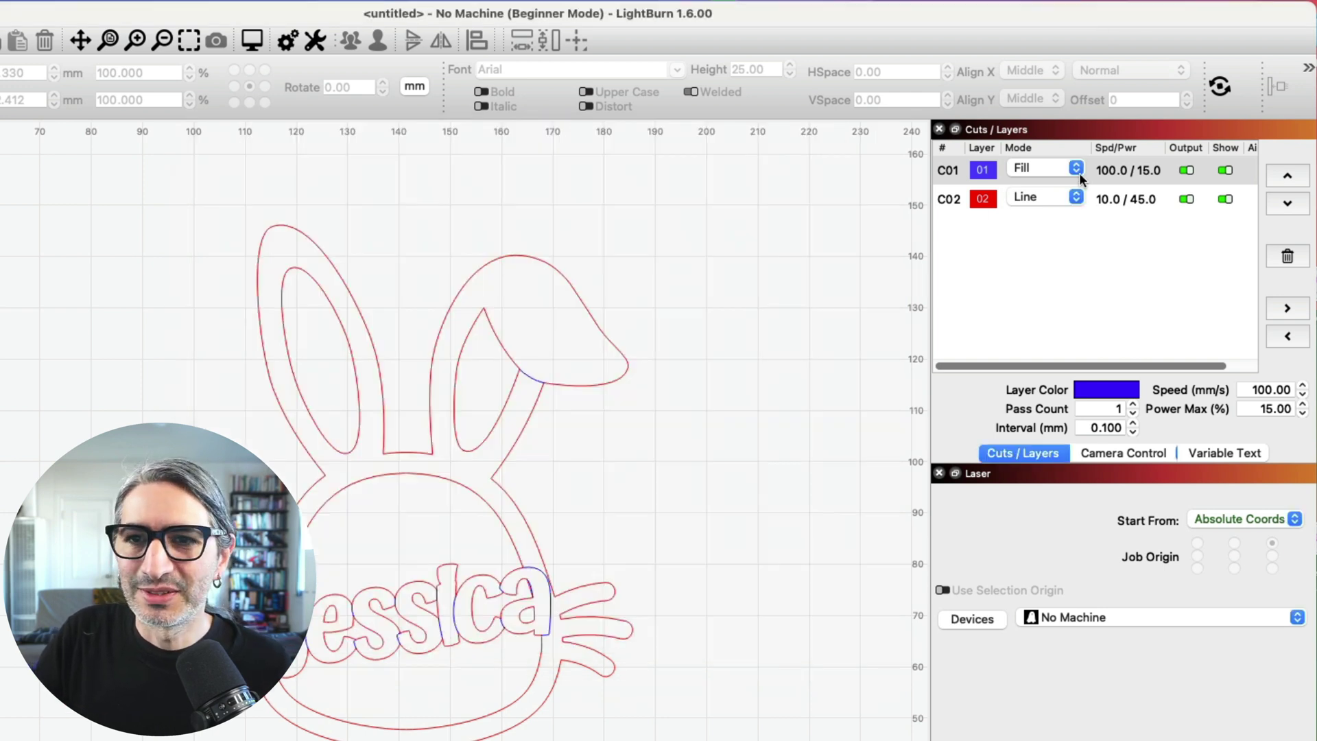
pyautogui.click(1047, 166)
pyautogui.click(1043, 151)
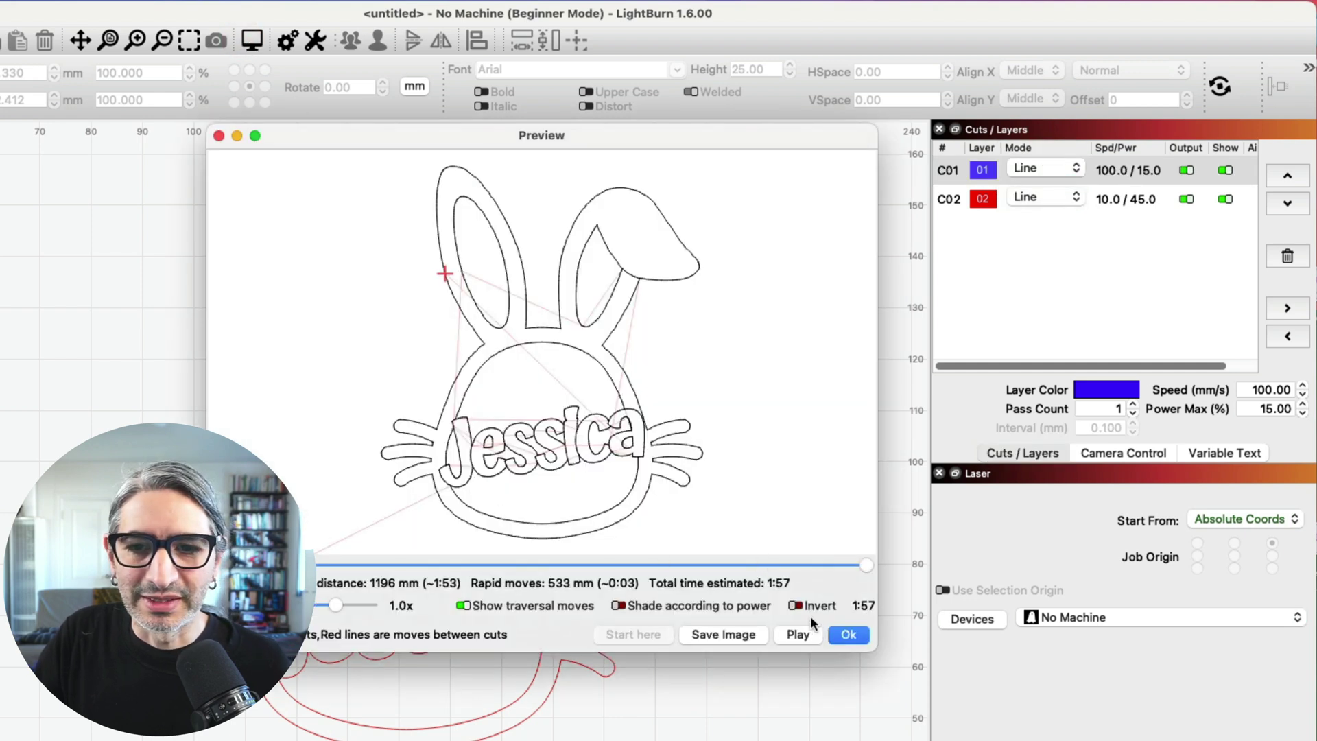
pyautogui.click(799, 635)
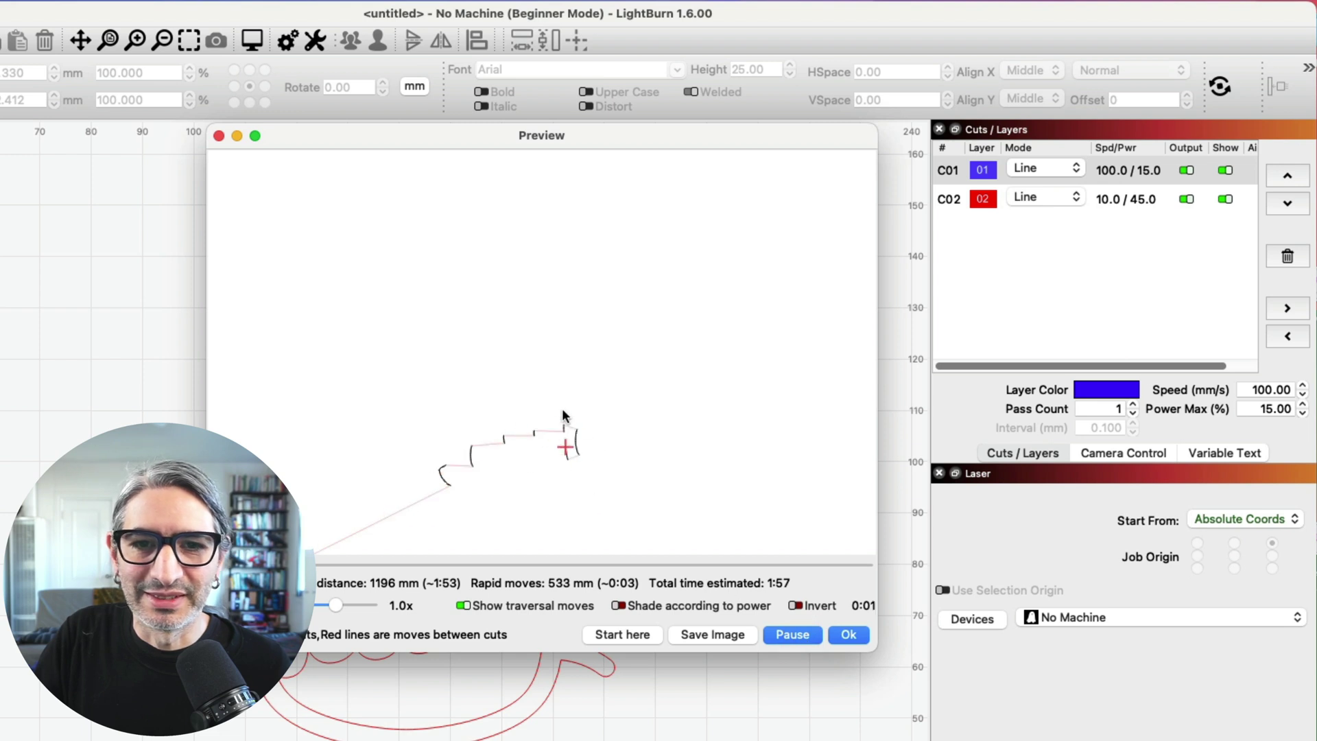